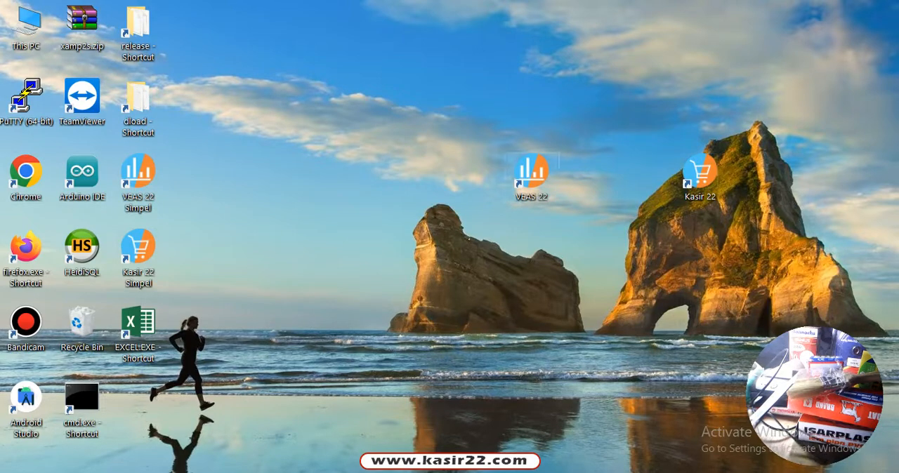
Step: Launch VEAS 22 and log in by entering the account's Sandi/PIN
double_click(532, 175)
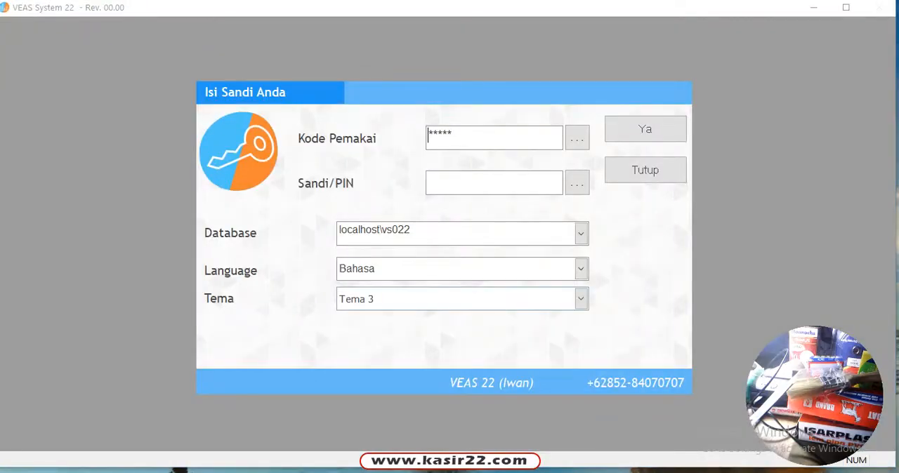
left_click(507, 180)
type("**")
key("Tab")
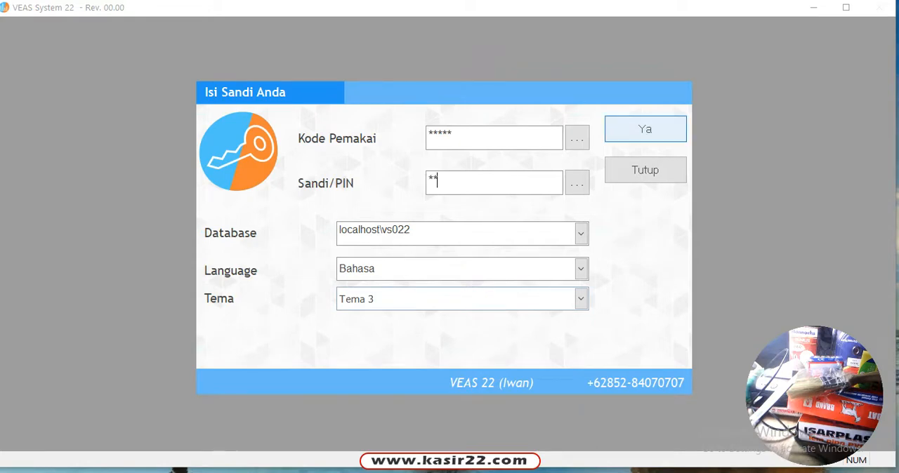
key("Return")
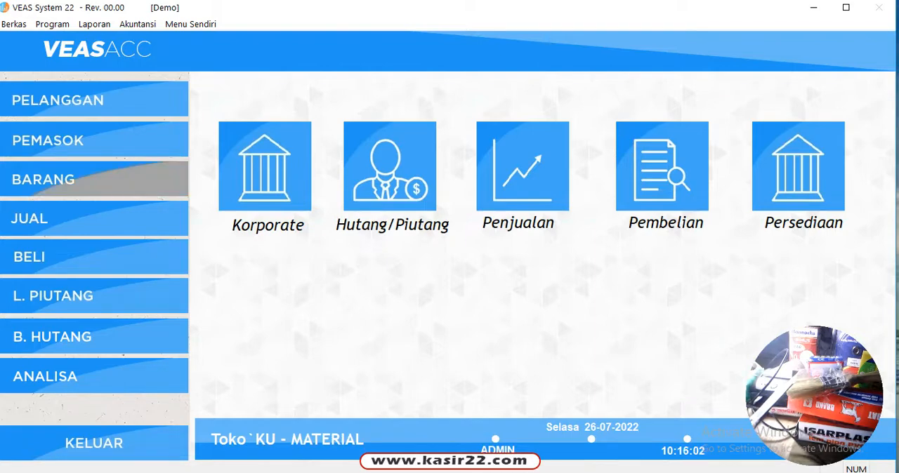
Step: Open the Barang form for adding or changing items in the item list
left_click(94, 179)
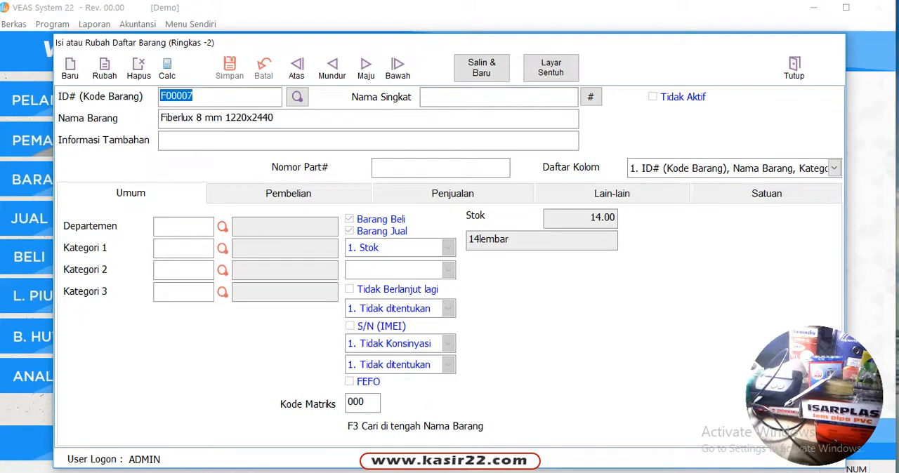
left_click(794, 68)
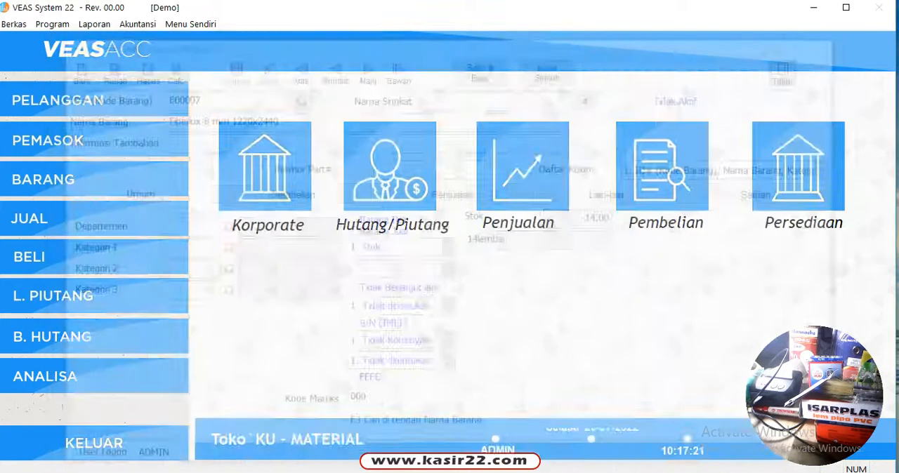
left_click(84, 179)
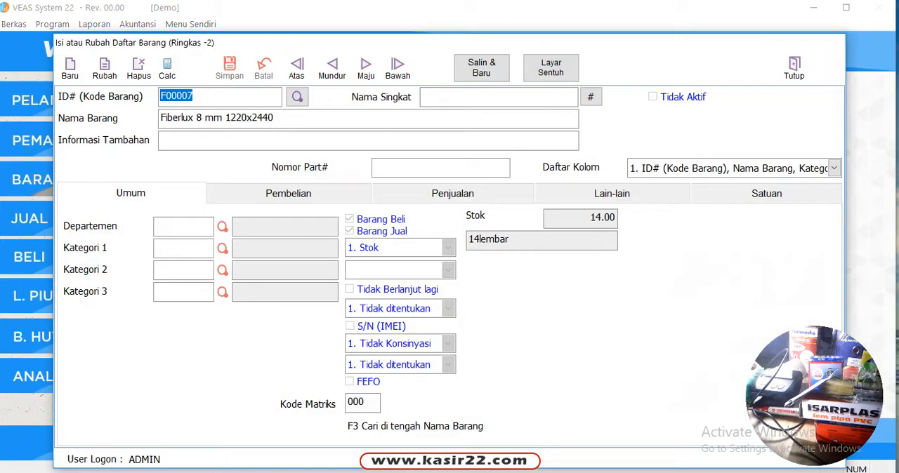
left_click(70, 68)
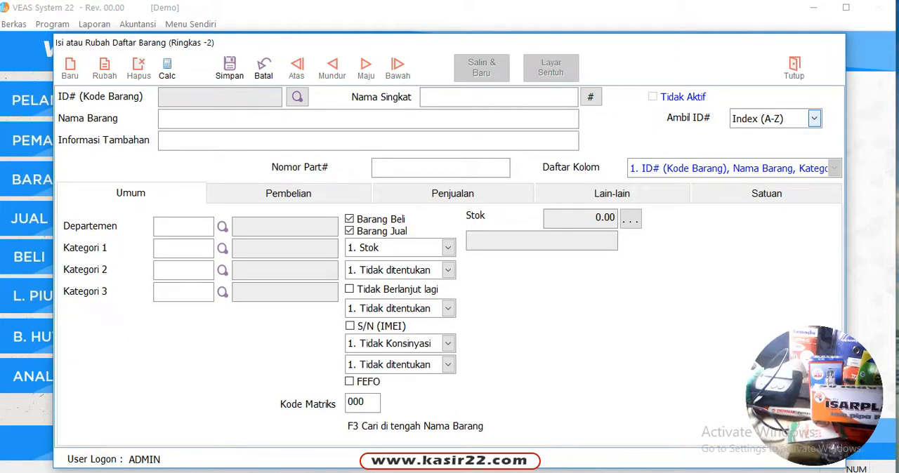
left_click(814, 119)
left_click(748, 134)
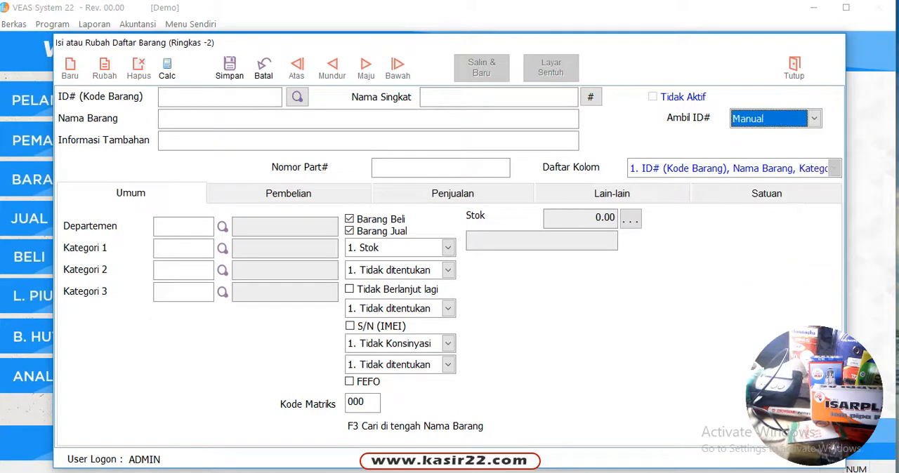
left_click(203, 97)
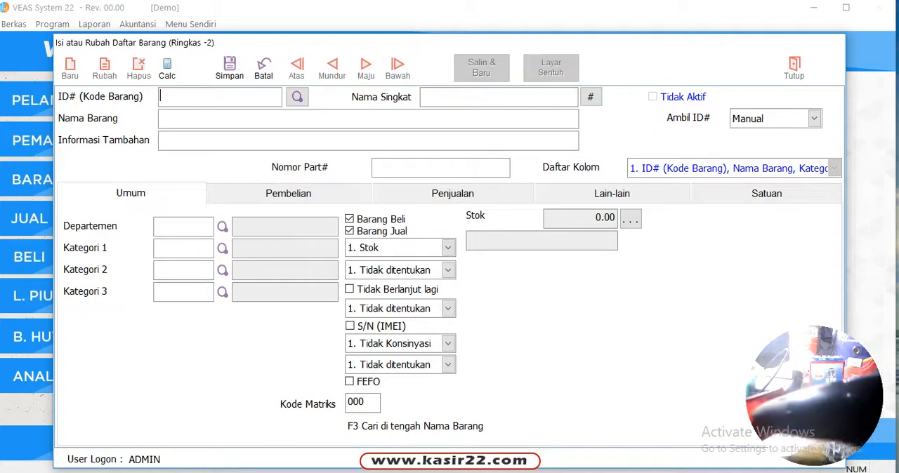
type("8997018959999")
key("Return")
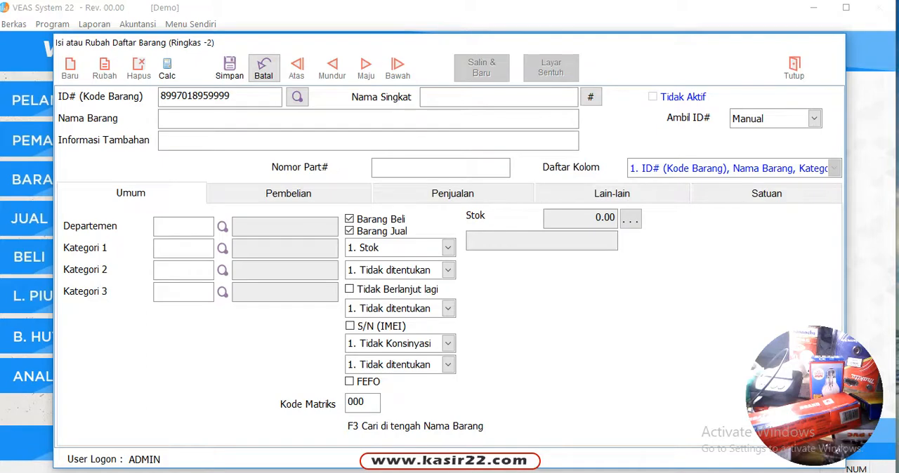
left_click(263, 67)
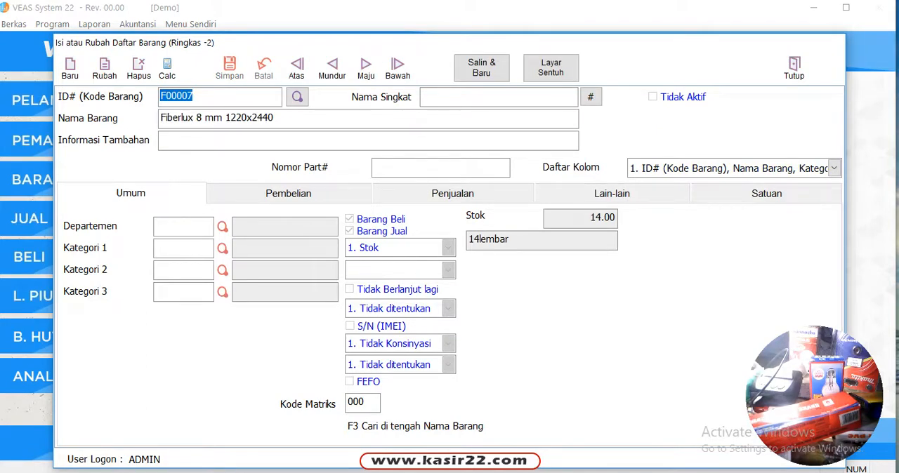
left_click(70, 68)
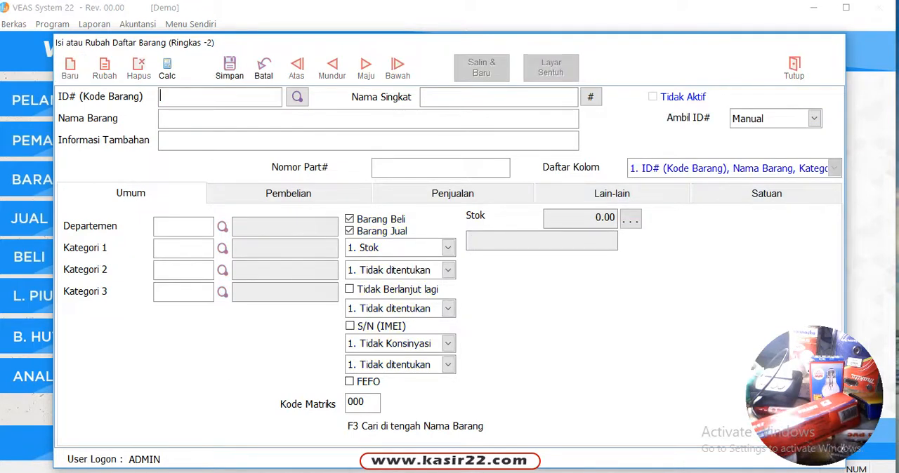
left_click(263, 68)
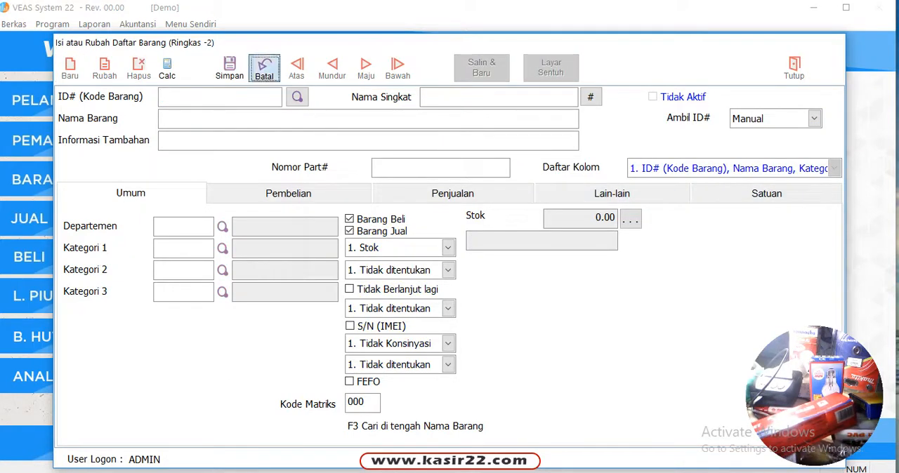
left_click(794, 68)
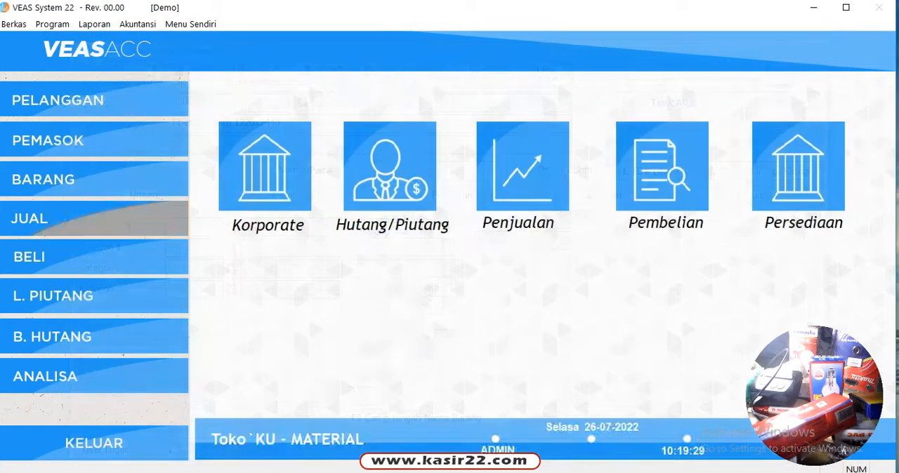
left_click(42, 179)
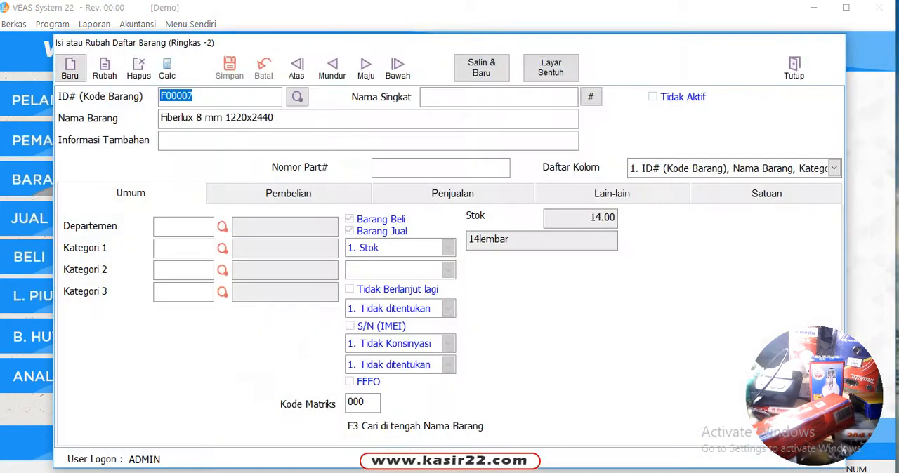
Step: Start a new item record and set its Nama Barang to PIPA PVC 1 INC
left_click(70, 68)
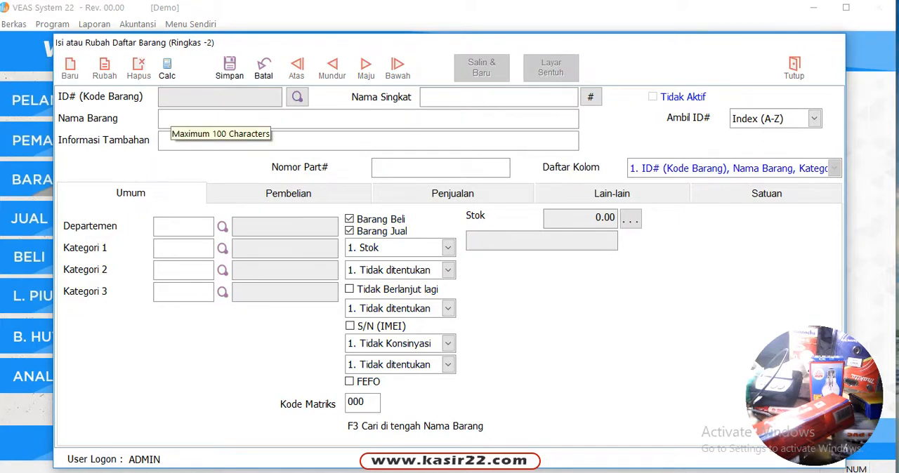
left_click(176, 118)
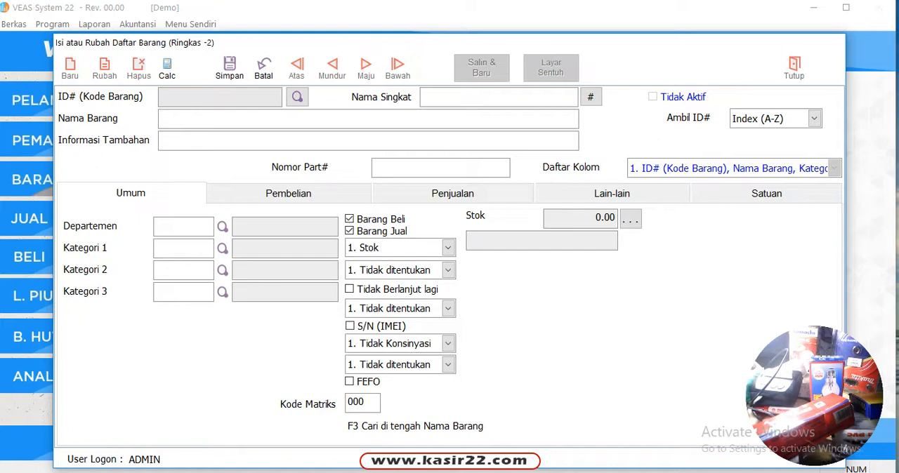
key("Caps_Lock")
type("PIPA PVC 1 INC")
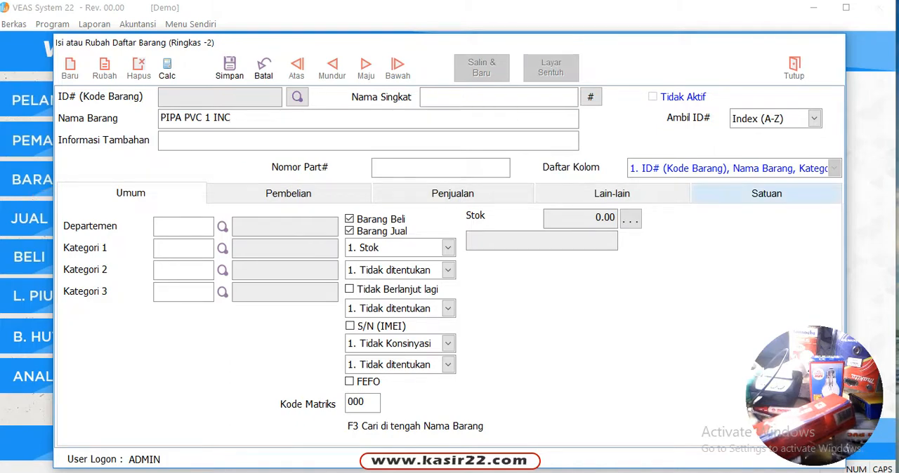
Step: Set the item's Satuan-1 to PCS with Harga Jual 15000 and Harga Beli 13000, and save the record
left_click(766, 193)
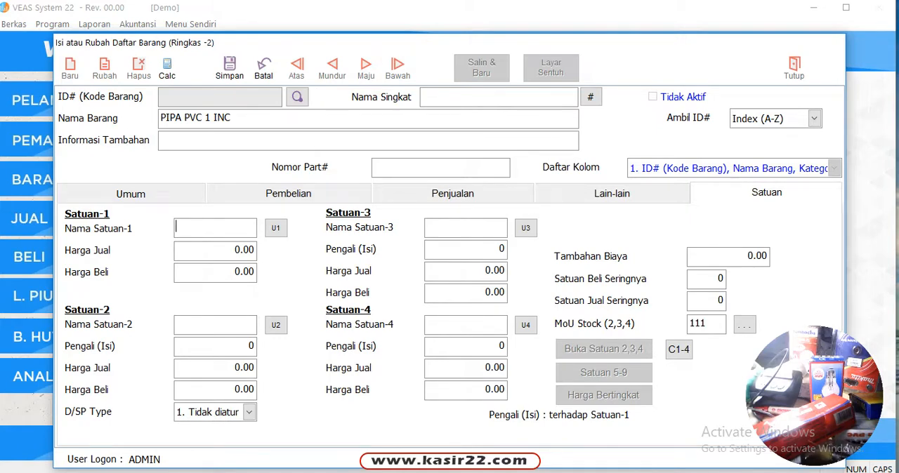
type("PCS")
key("Tab")
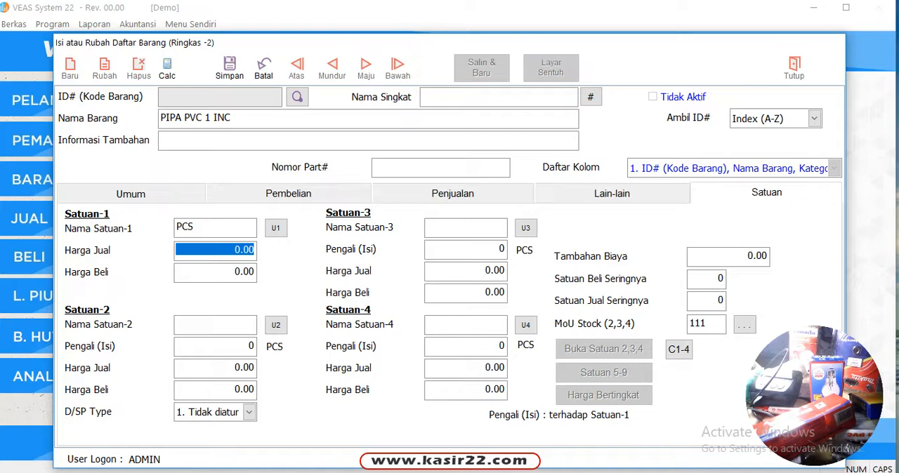
type("15000")
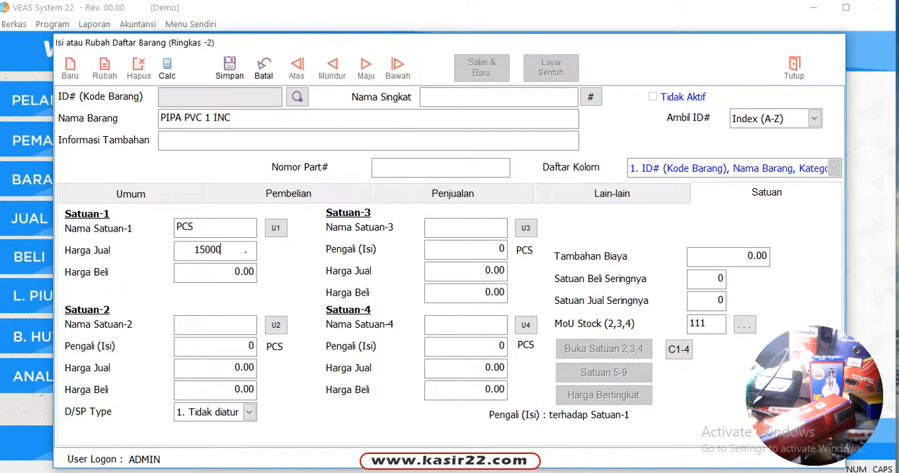
key("Tab")
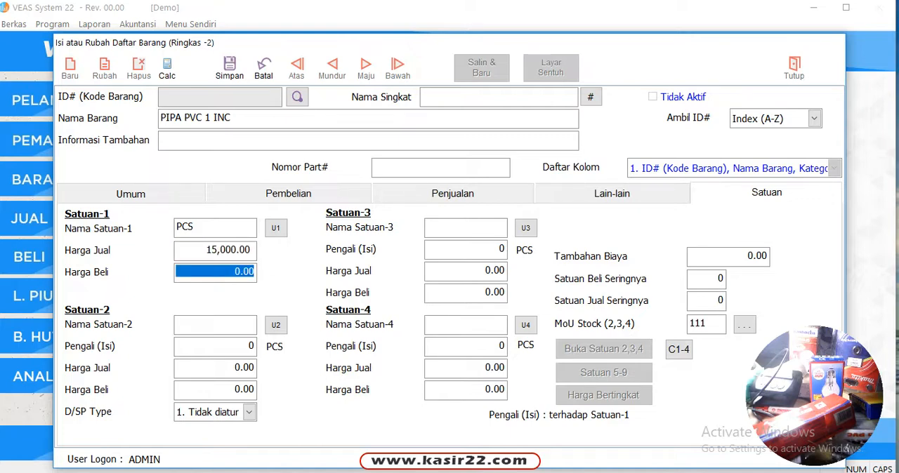
type("13000 .")
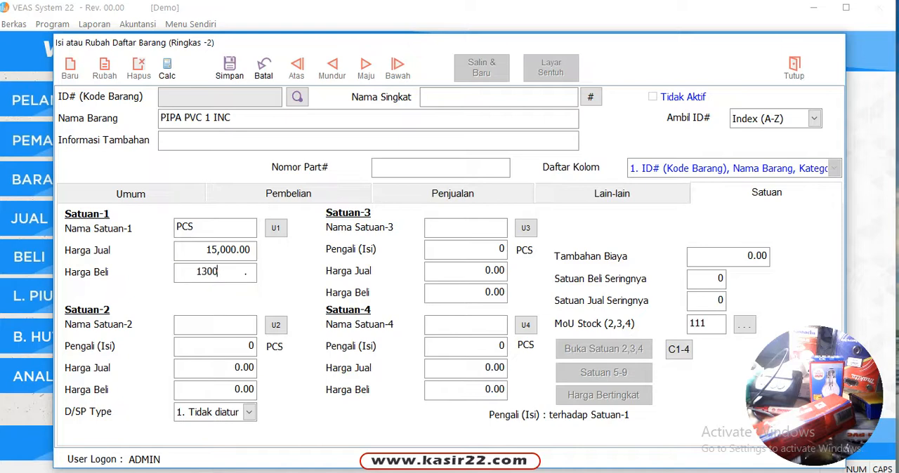
key("Tab")
left_click(230, 68)
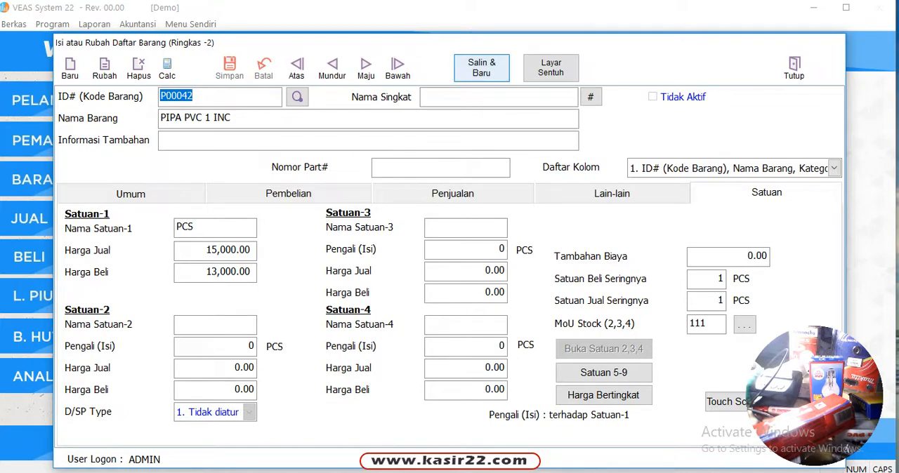
Step: Copy the saved pipe item to a new record and name it PIPA PVC 1 INC (LAMA)
left_click(482, 68)
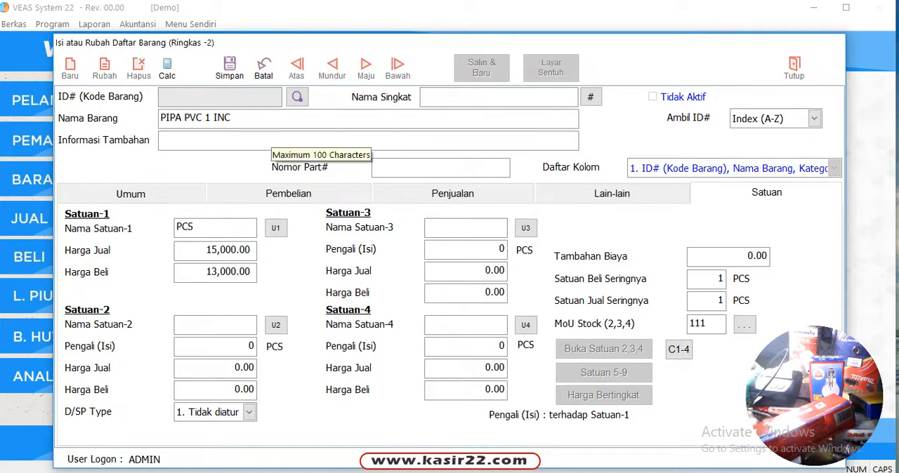
left_click(245, 118)
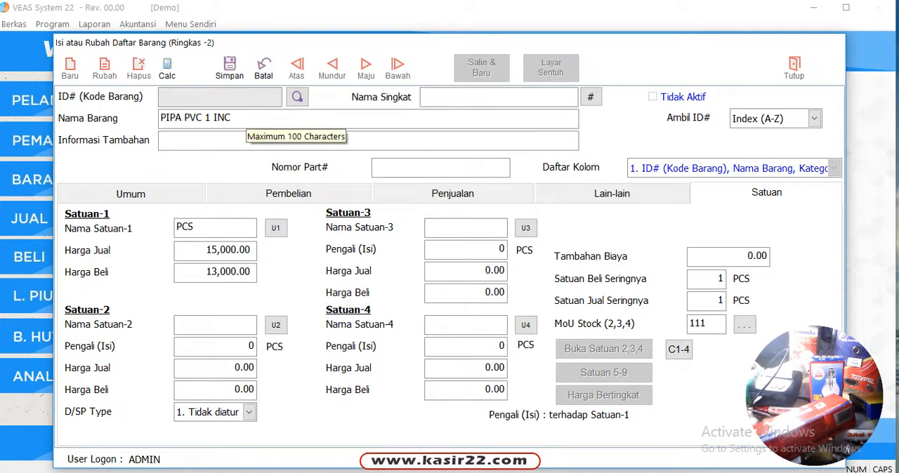
type("LOCAL")
key("Tab")
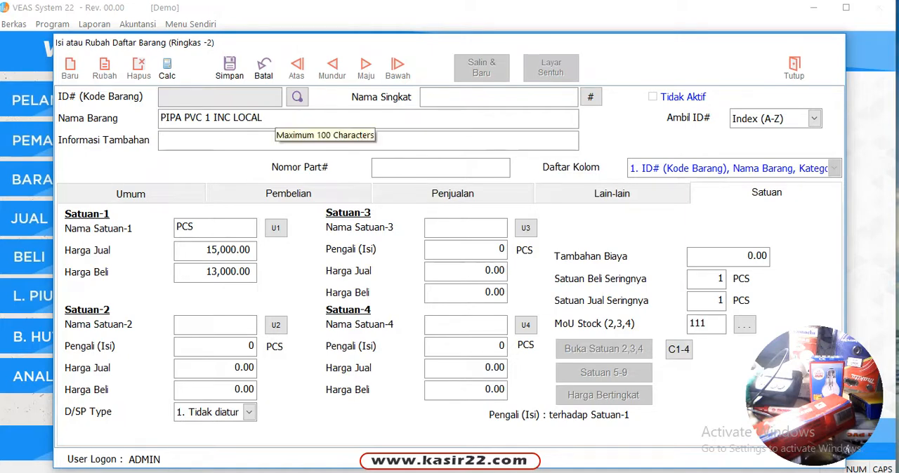
left_click_drag(233, 118, 291, 118)
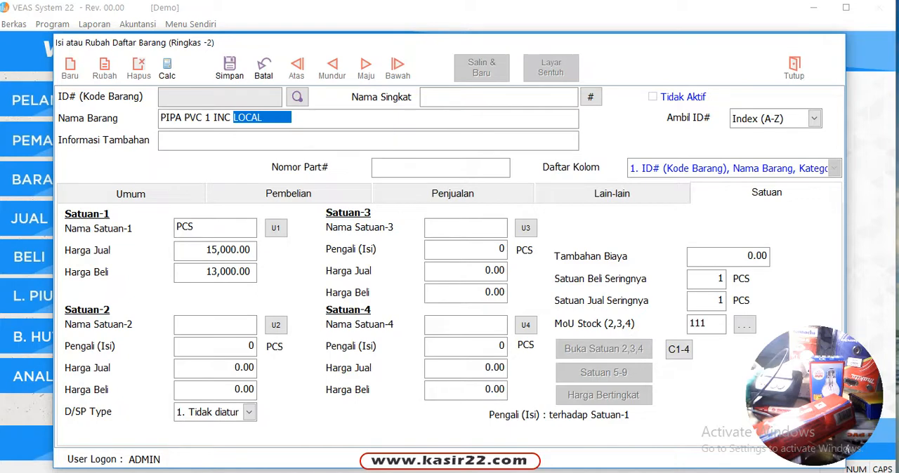
type("(LAMA")
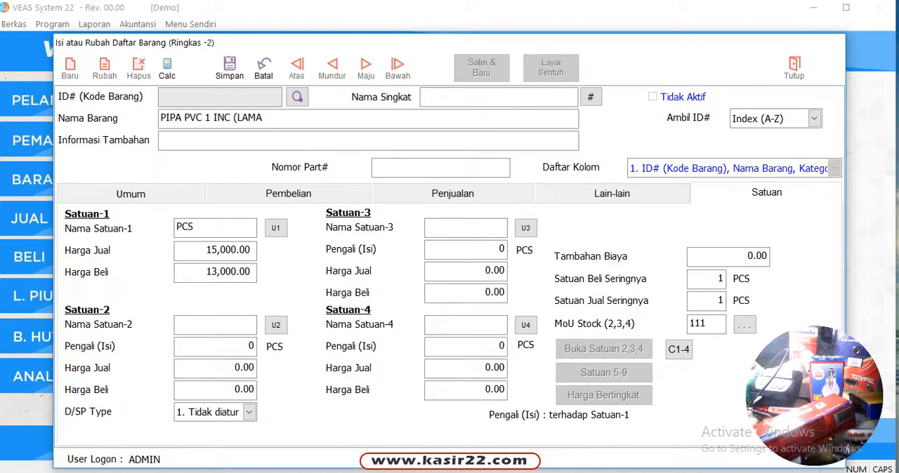
type(")")
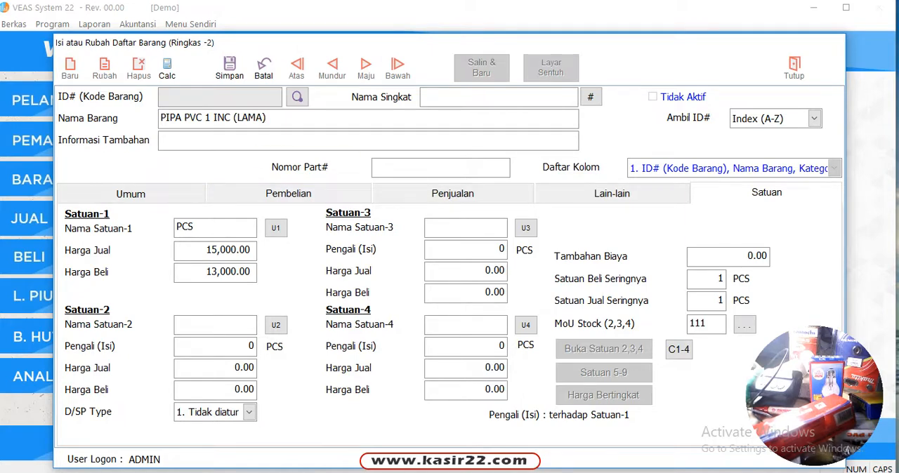
Step: Set the copied item's Satuan-1 Harga Jual to 14000 and save the record
left_click(215, 250)
type("14000")
key("Return")
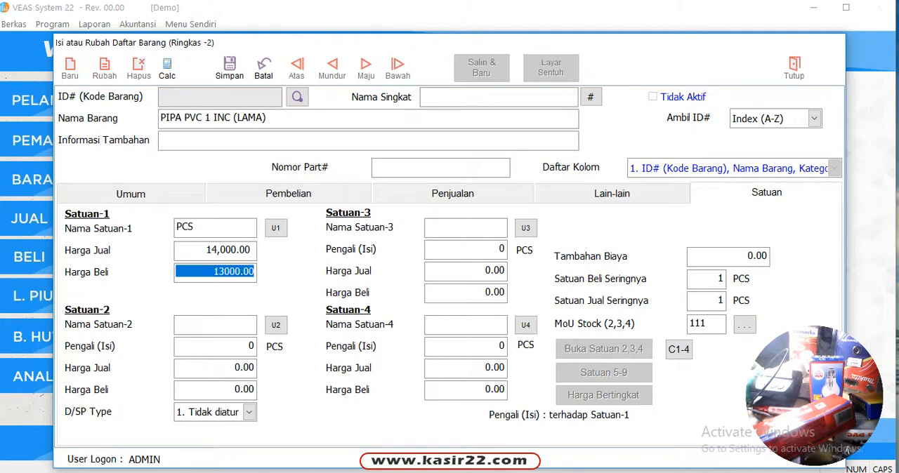
left_click(230, 68)
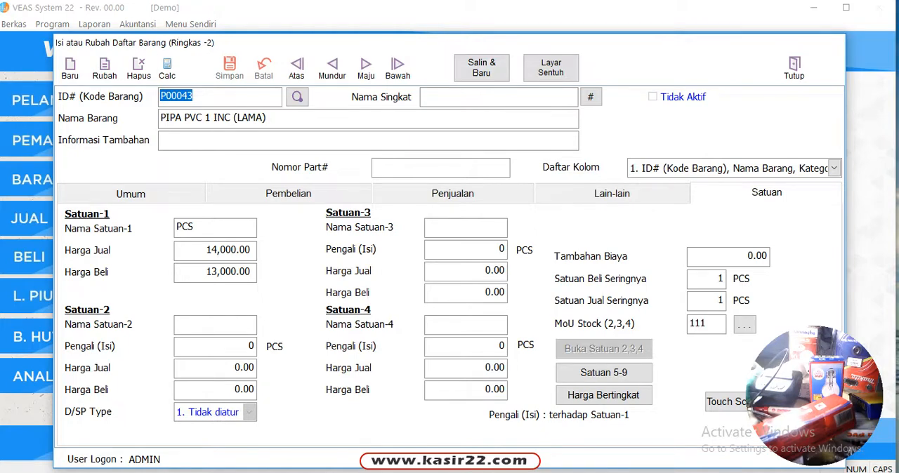
Step: Start another new item record and set its Nama Barang to SEMENT TIGA RODA
left_click(70, 69)
left_click(169, 118)
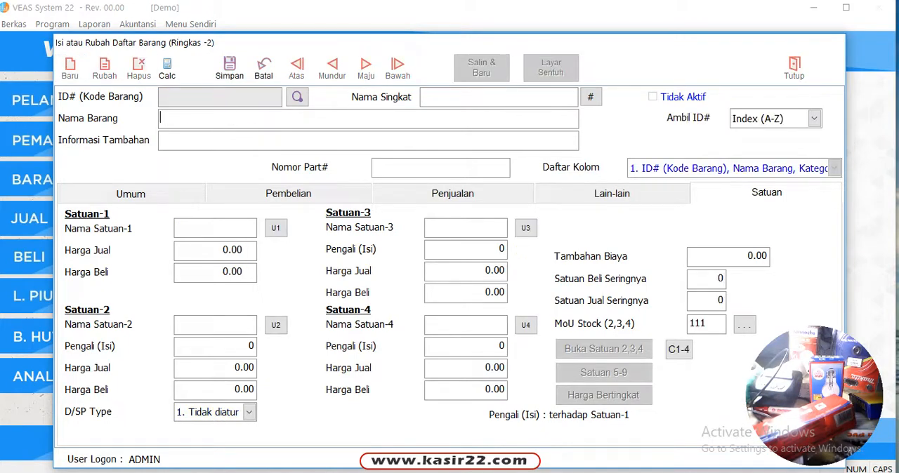
type("SEMENT TIGA R")
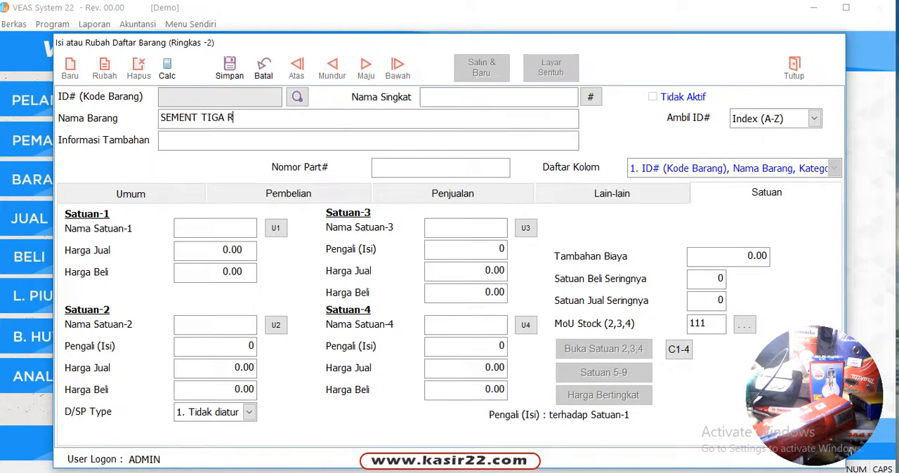
type("ODA")
key("Tab")
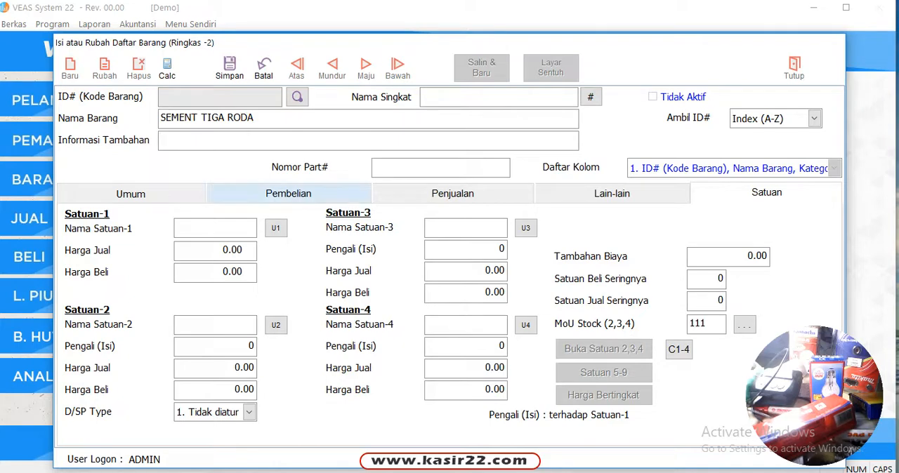
Step: Set the cement item's Satuan-1 to SAK with Harga Jual 52000 and Harga Beli 51000, and save the record
left_click(214, 228)
type("SAK")
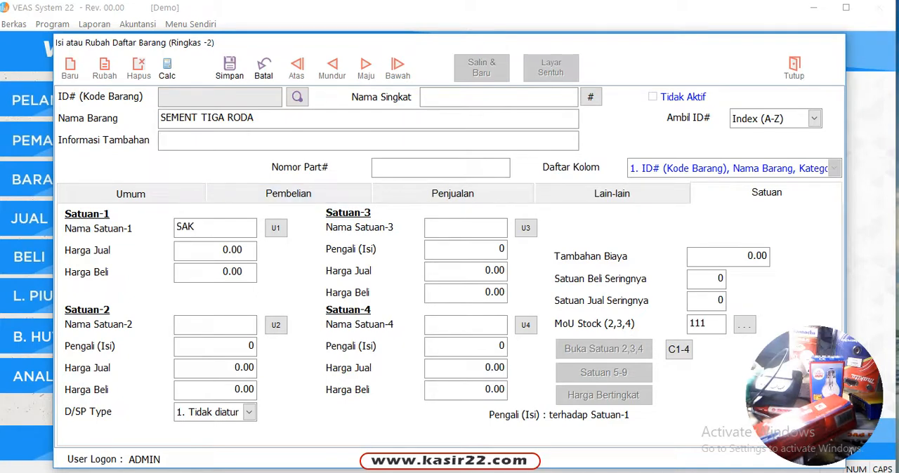
key("Tab")
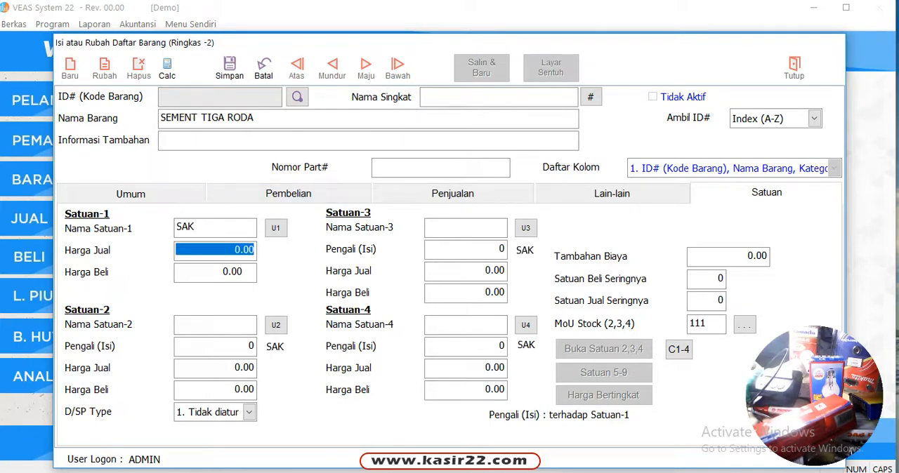
type("52000")
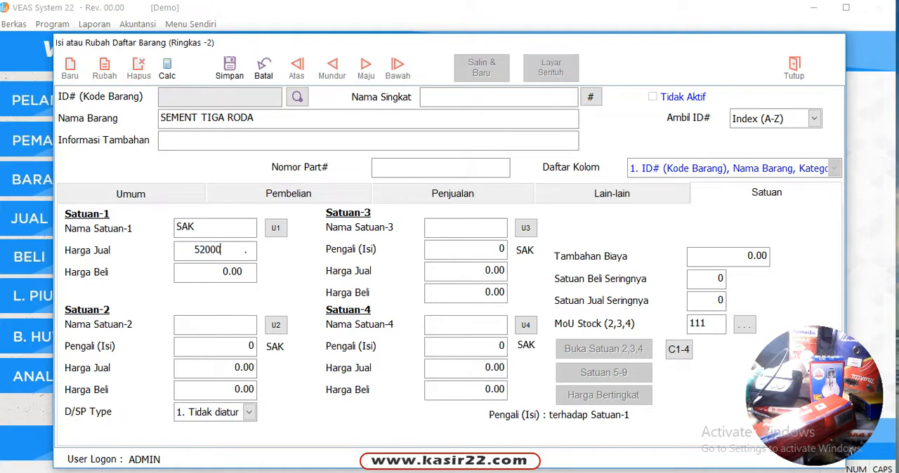
key("Tab")
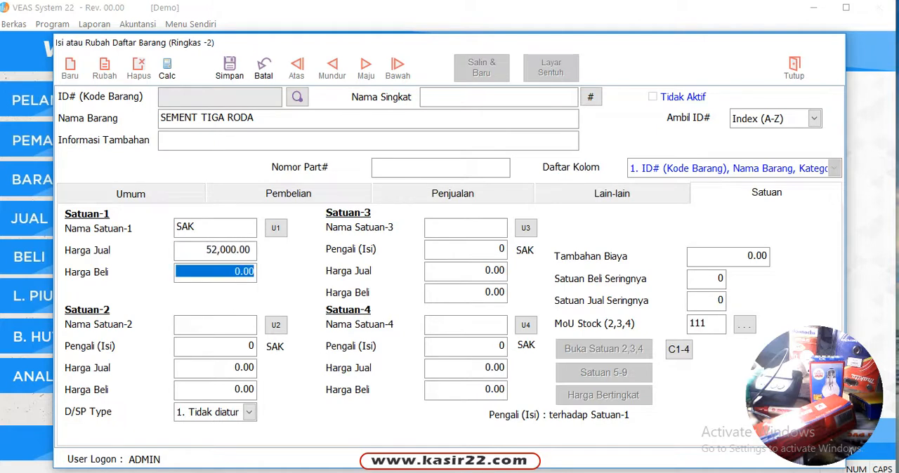
type("51000 .")
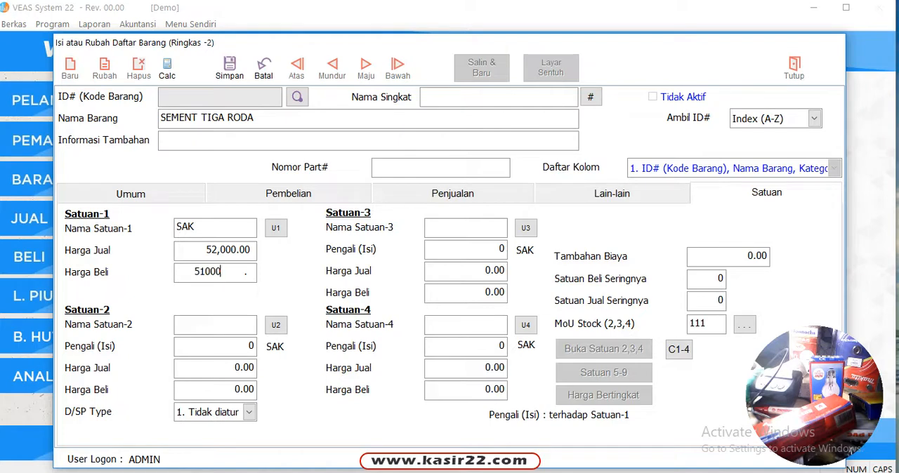
key("Tab")
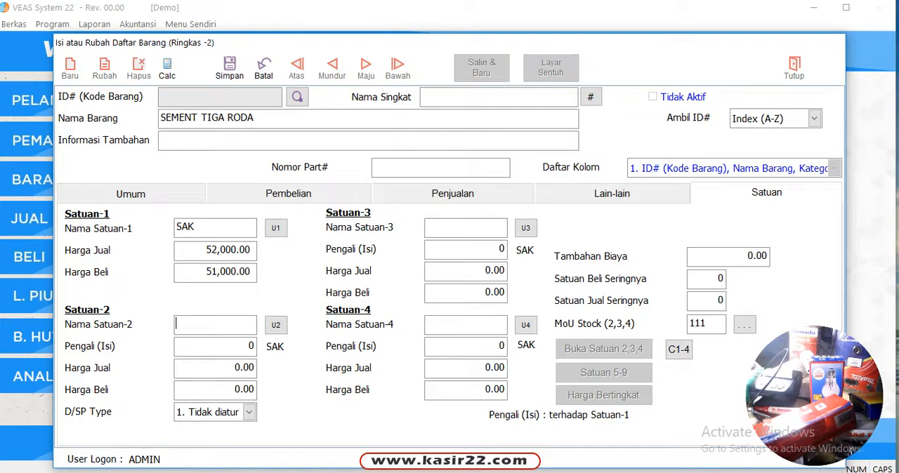
left_click(229, 68)
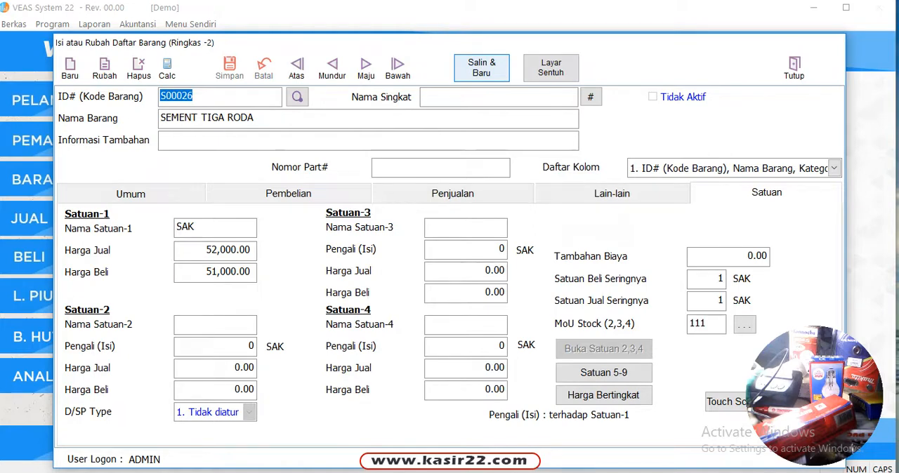
Step: Copy the saved SEMENT TIGA RODA item to a new record, name it SEMENT ANDALAS, and save it
left_click(481, 68)
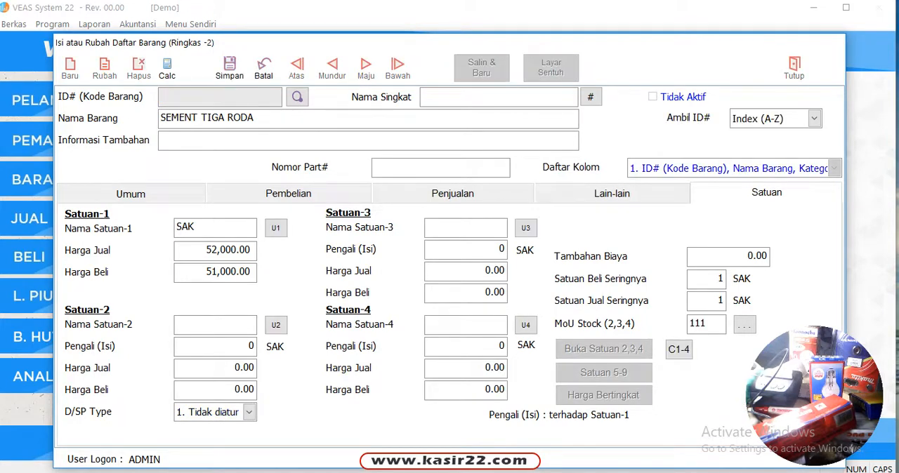
left_click_drag(201, 118, 279, 118)
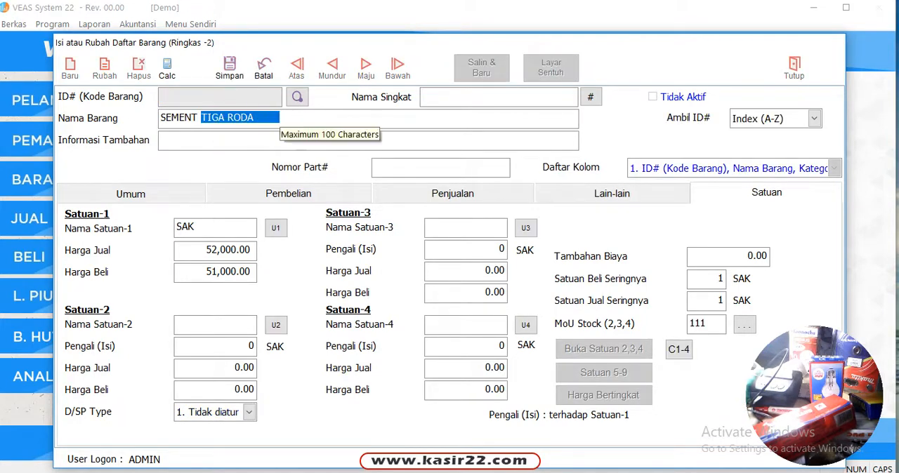
type("AN")
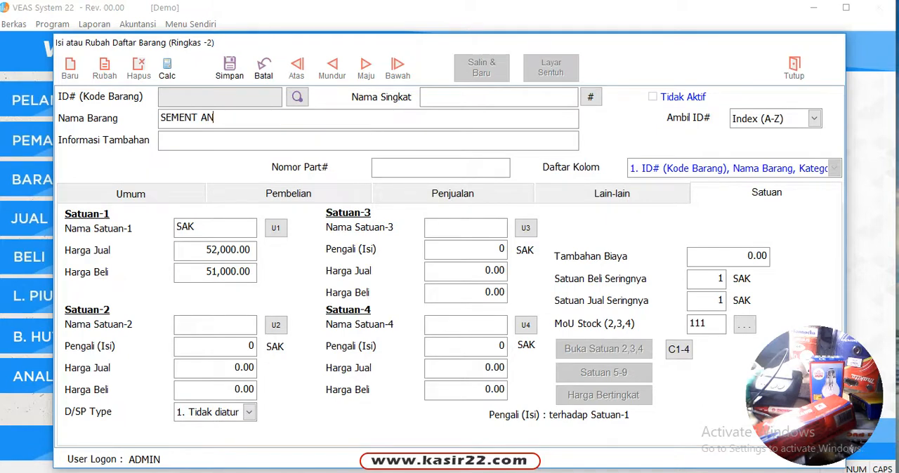
type("DALAS")
key("Return")
key("ctrl+s")
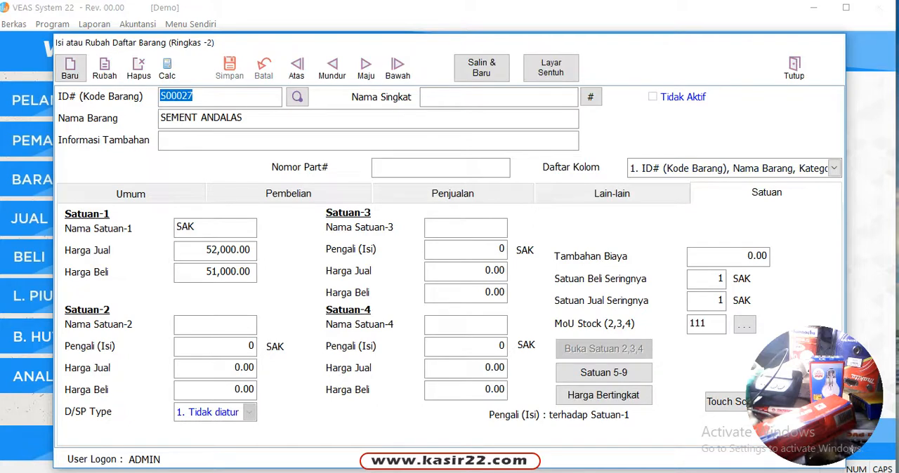
Step: Copy the saved SEMENT ANDALAS item to a new record and name it SEMENT CIBINONG
left_click(481, 67)
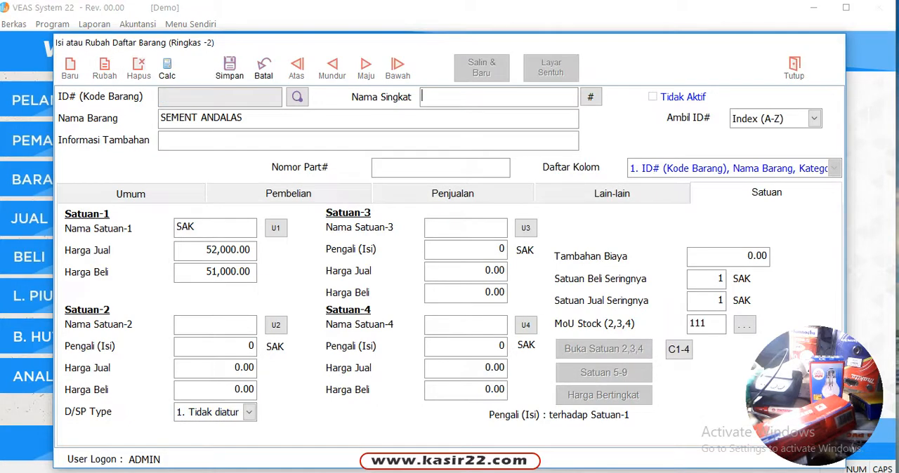
left_click_drag(201, 118, 295, 117)
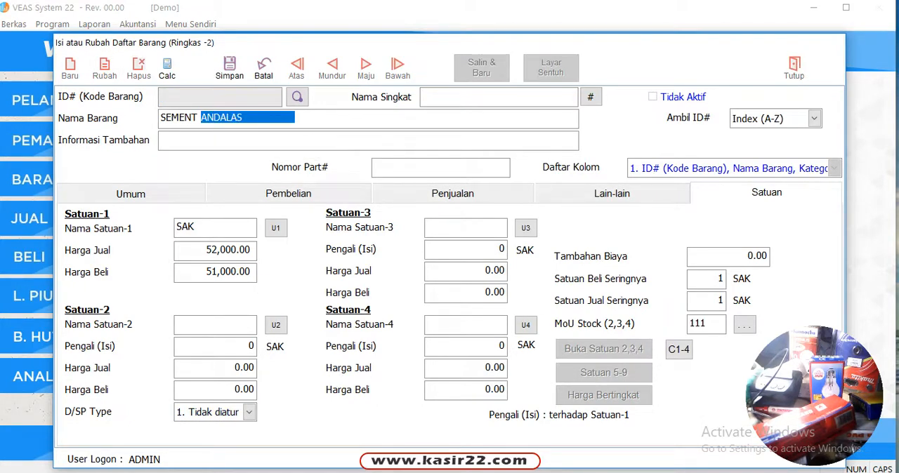
type("CIBI")
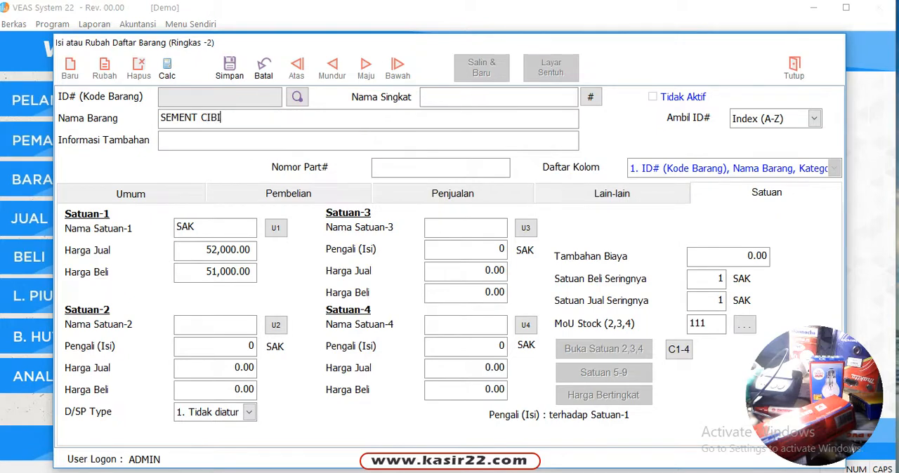
type("NONG")
key("Tab")
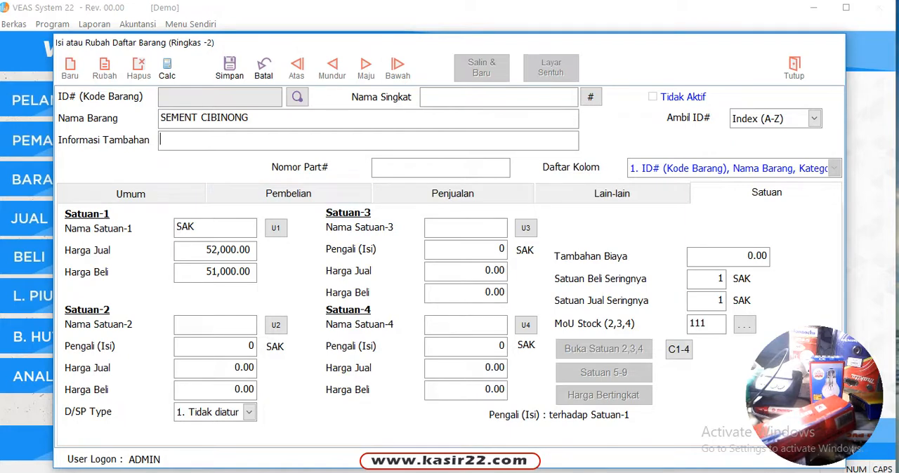
Step: Set the SEMENT CIBINONG item's Satuan-1 Harga Beli to 50500 and save the record
left_click(215, 272)
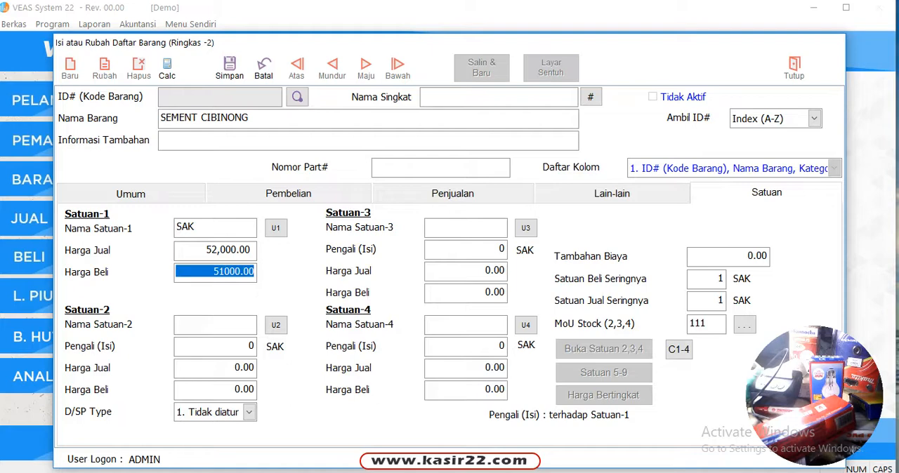
type("50500")
key("Return")
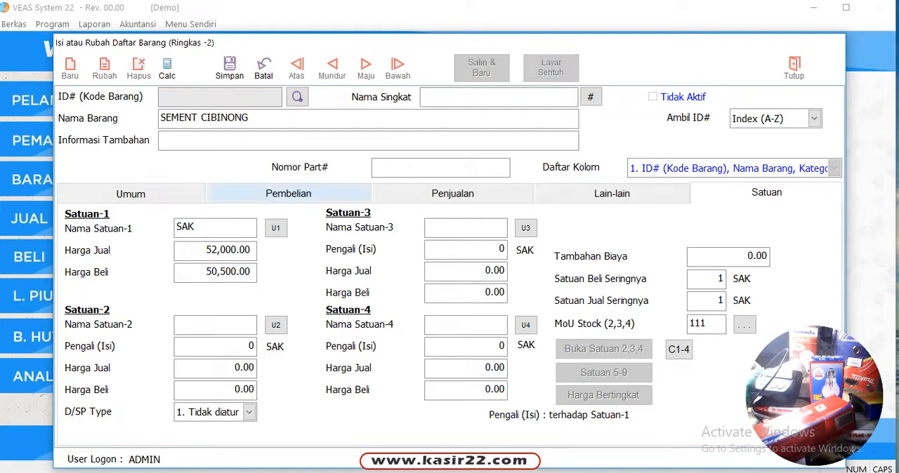
left_click(230, 68)
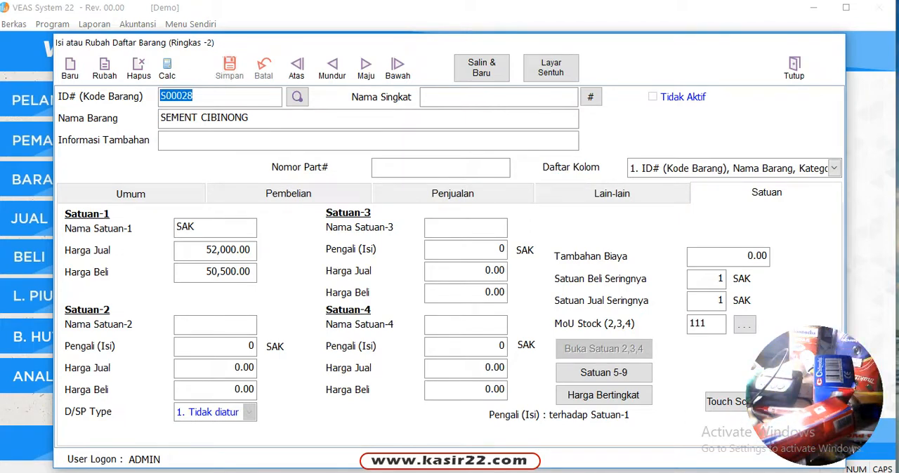
left_click(70, 68)
left_click(813, 118)
left_click(765, 135)
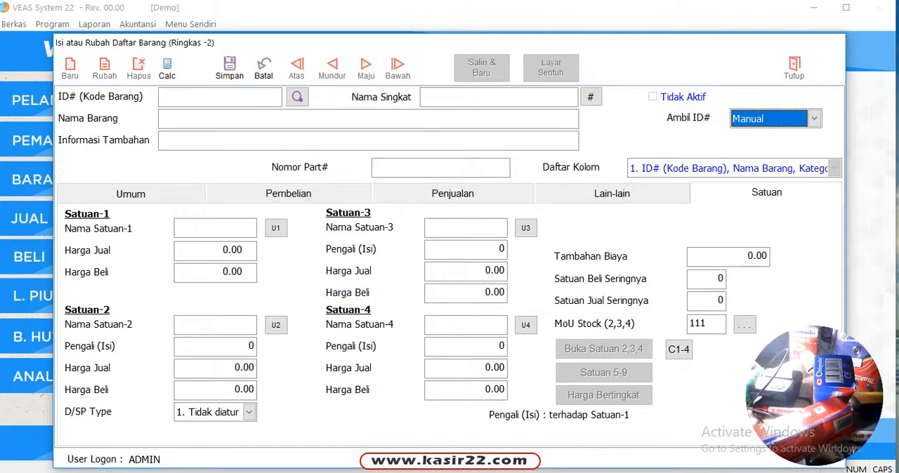
left_click(214, 97)
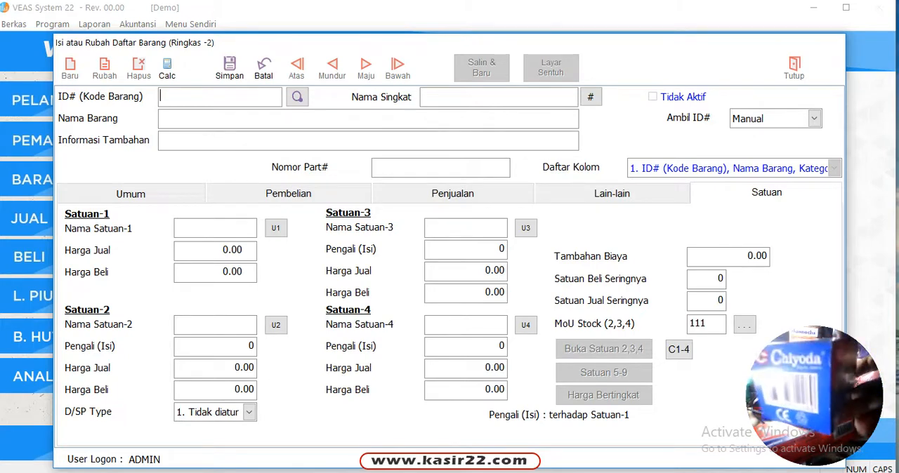
type("8993888712269")
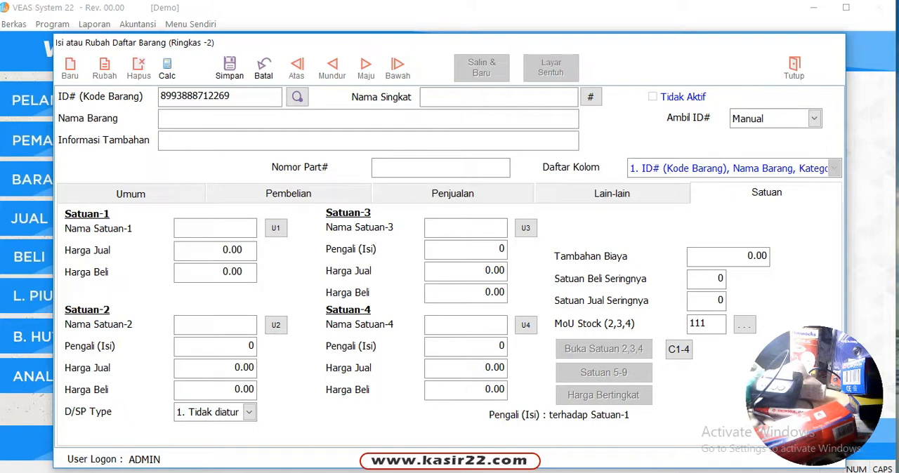
Step: Set the new item's Nama Barang to Chiyoda 55
key("Caps_Lock")
type("V")
key("BackSpace")
type("Chiyoda")
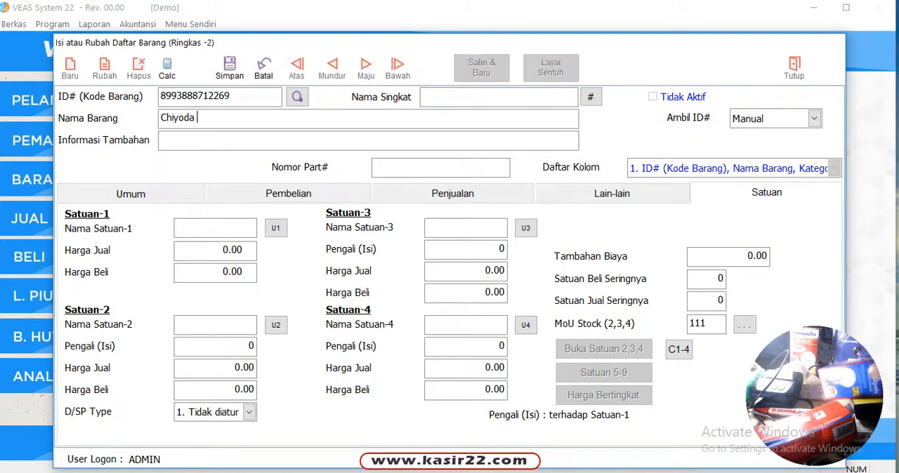
type("55")
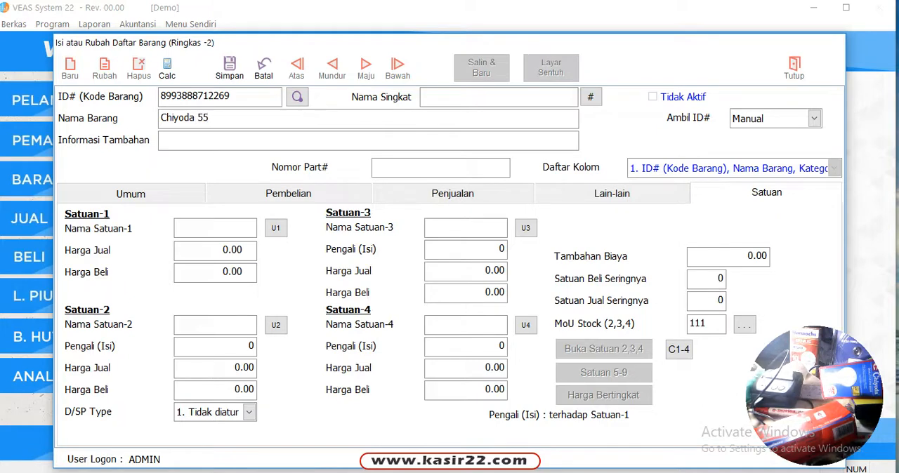
type("pcs")
Step: Set the Chiyoda item's Satuan-1 to PCS with Harga Jual 25000 and Harga Beli 23000, and save the record
key("BackSpace")
key("BackSpace")
key("BackSpace")
key("Caps_Lock")
type("PCS")
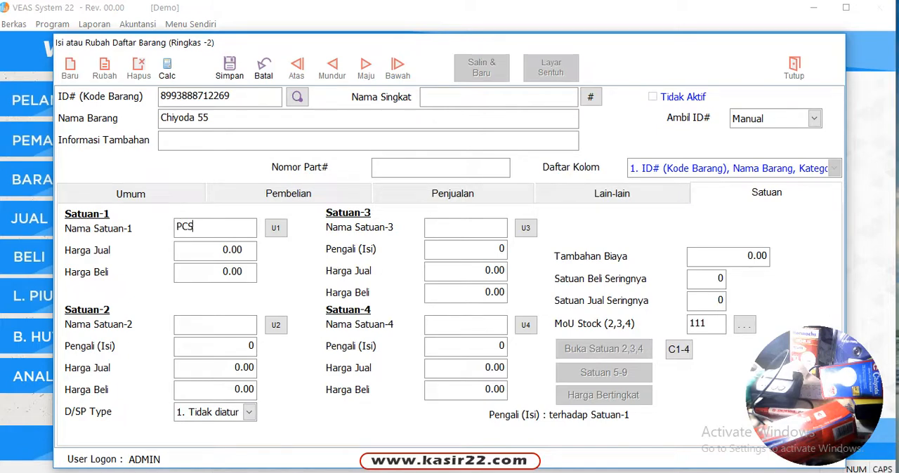
key("Return")
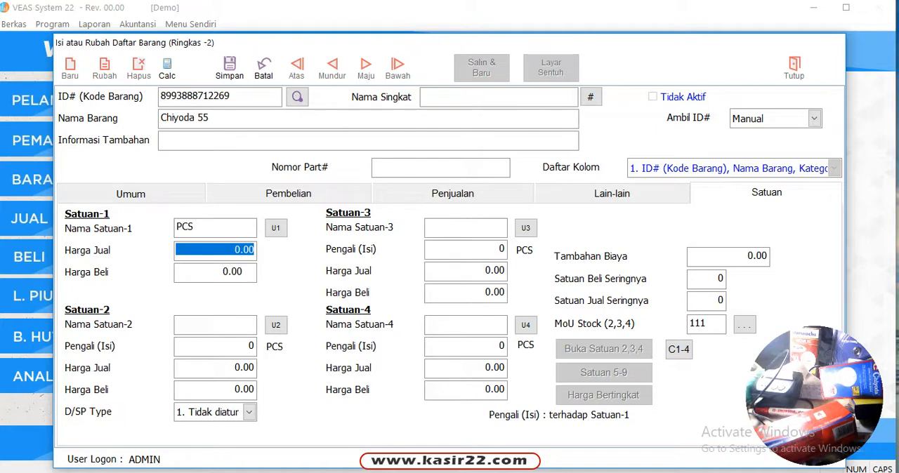
type("25000")
key("Return")
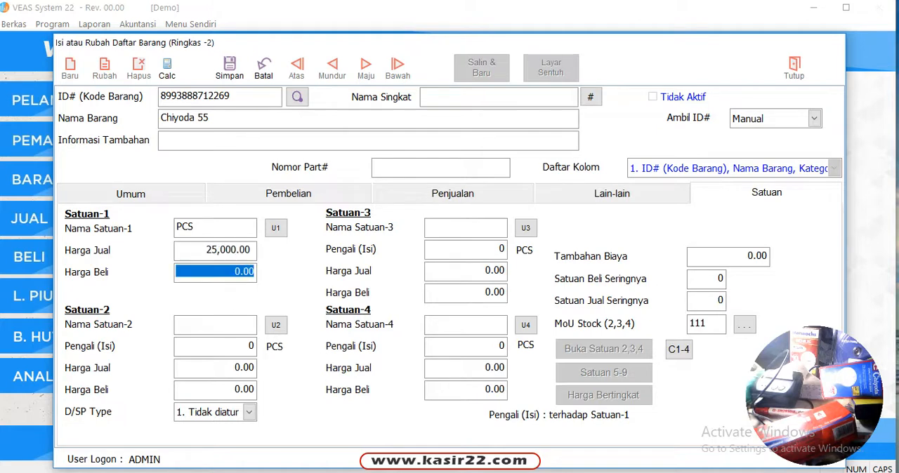
type("23000 .")
key("Return")
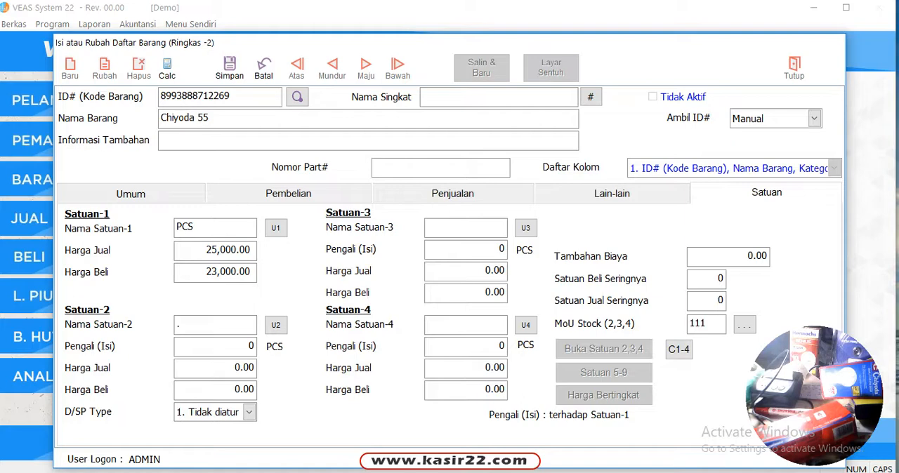
key("BackSpace")
key("Return")
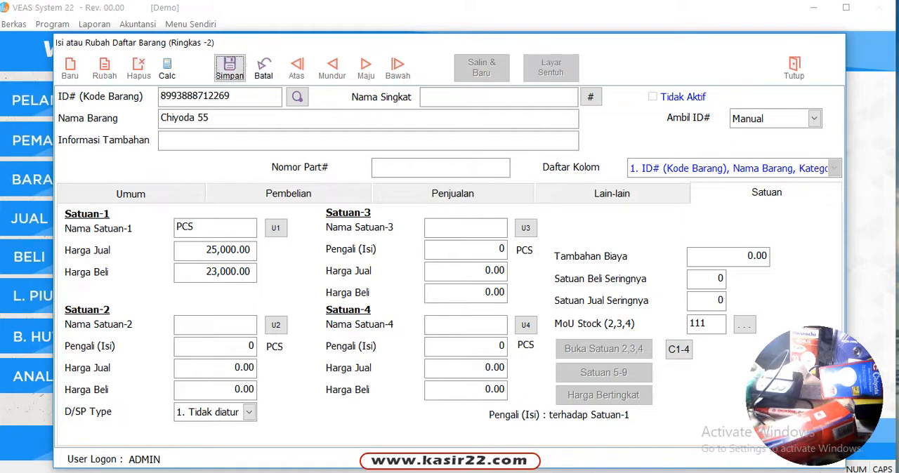
key("Return")
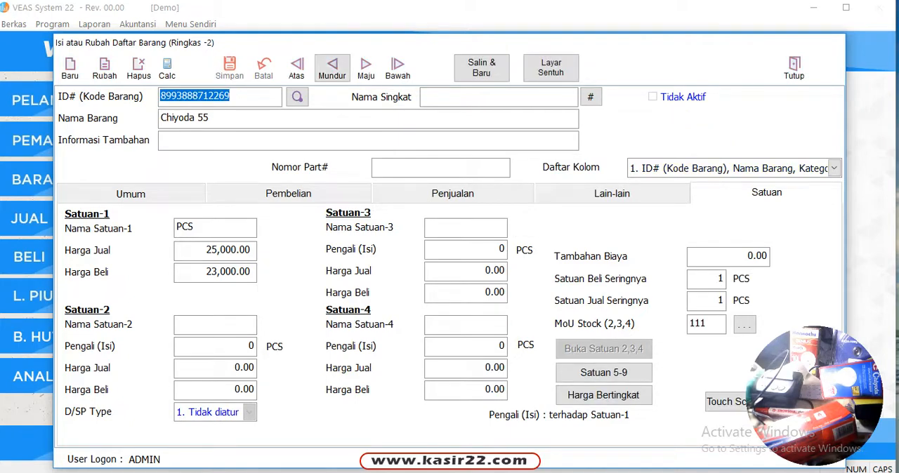
Step: Reopen the saved Chiyoda 55 record for editing, change its Nama Barang to Chiyoda 55 LAMP, and save it
left_click(332, 68)
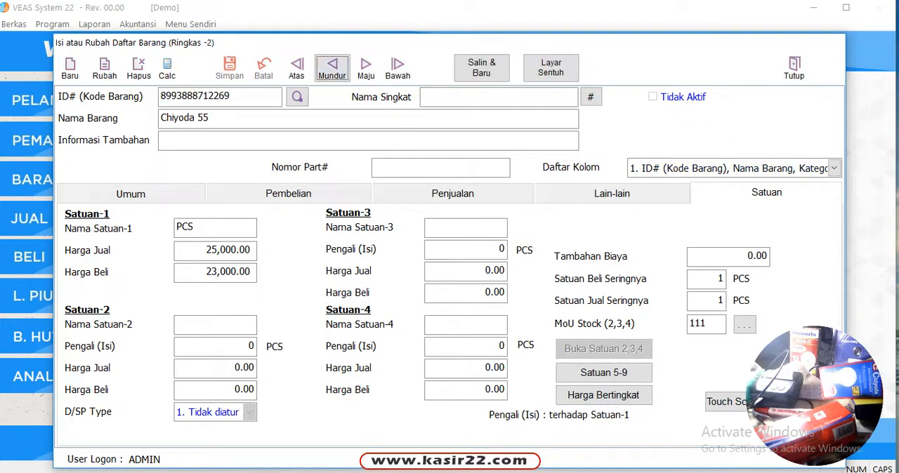
left_click(366, 68)
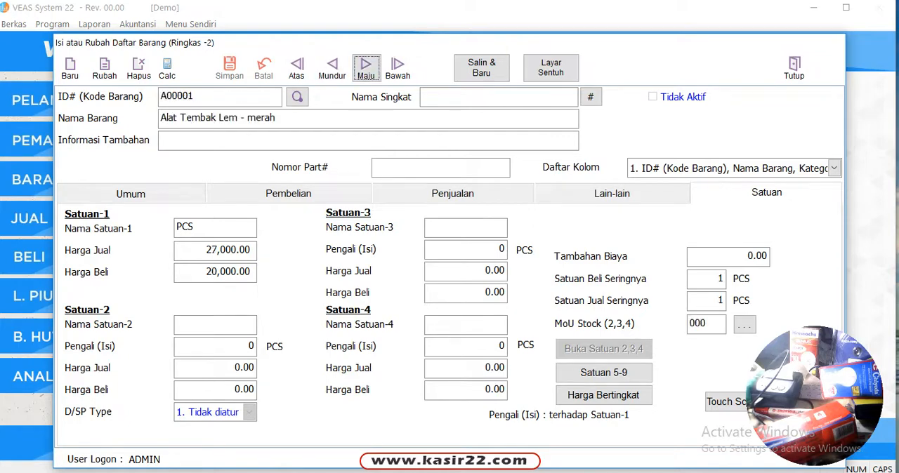
left_click(332, 68)
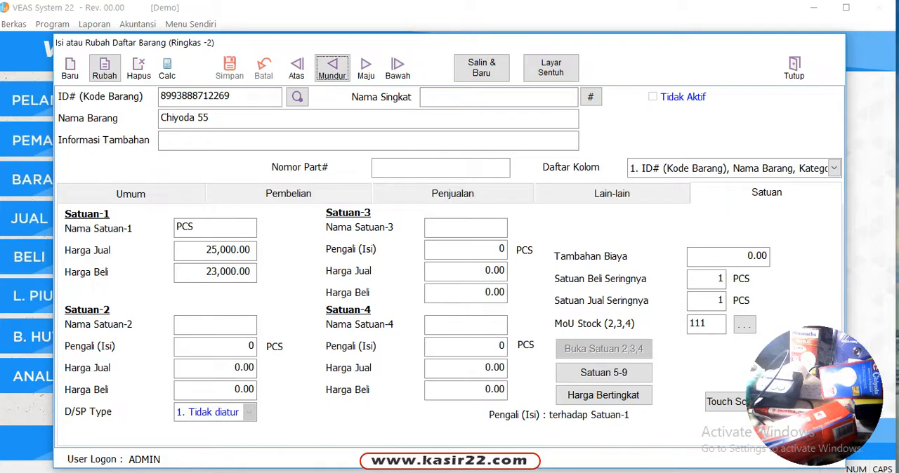
left_click(104, 68)
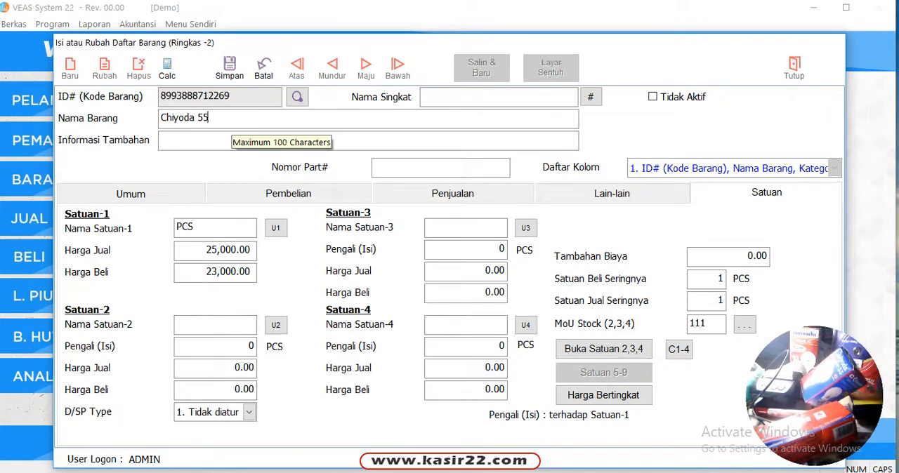
type("L")
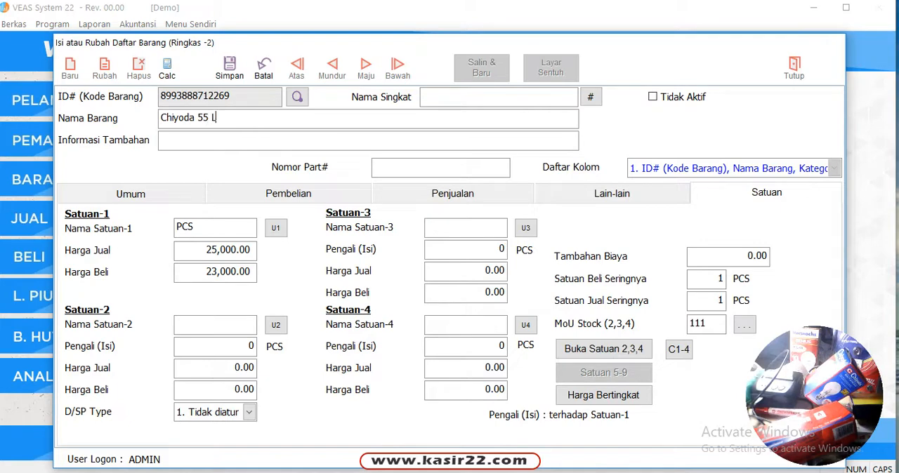
type("AMP")
left_click(230, 68)
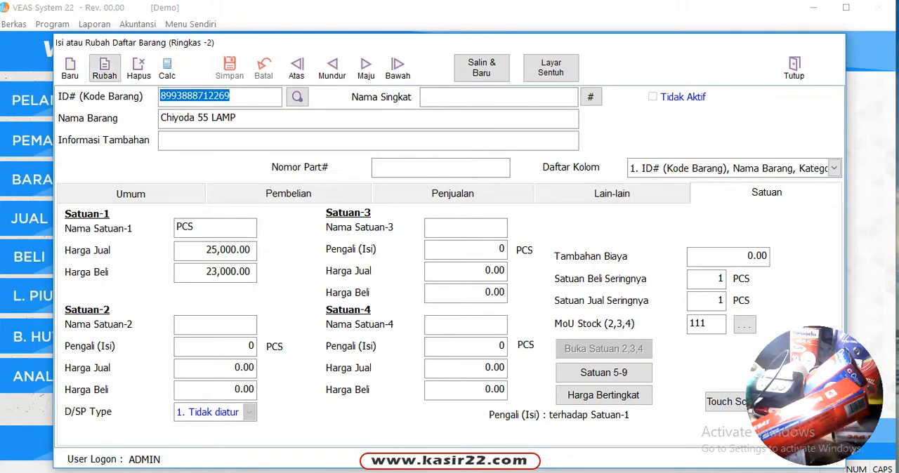
left_click(70, 68)
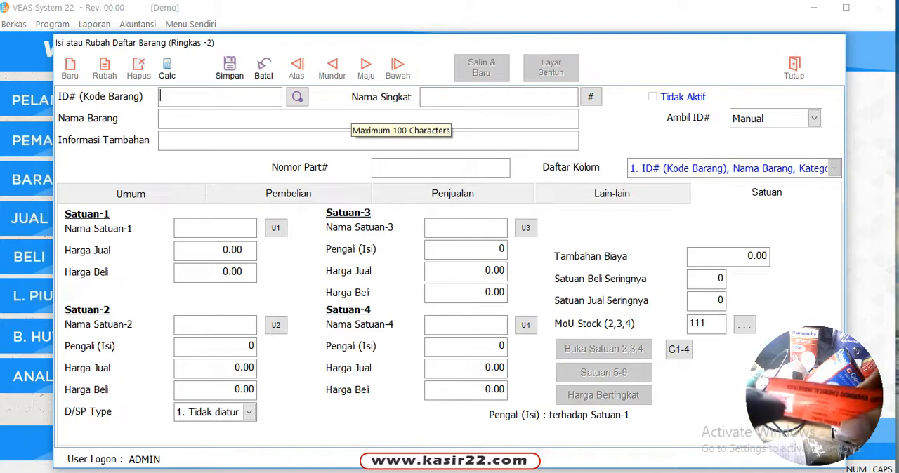
type("8997018959999")
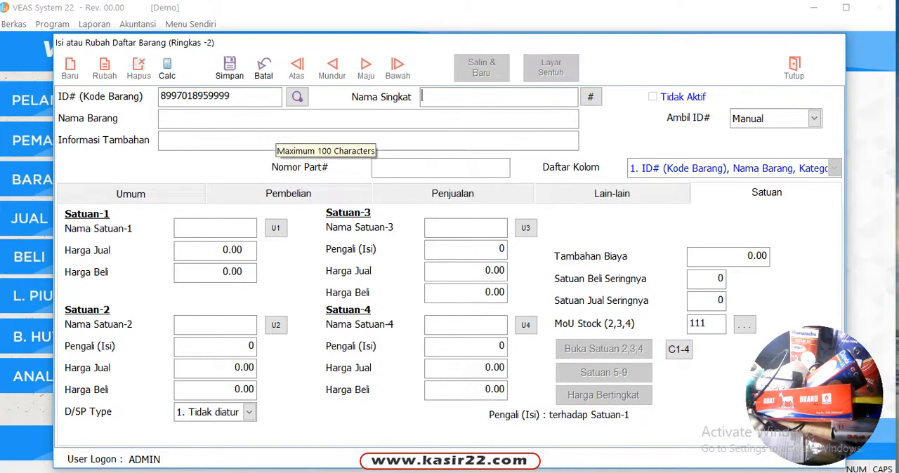
left_click(258, 121)
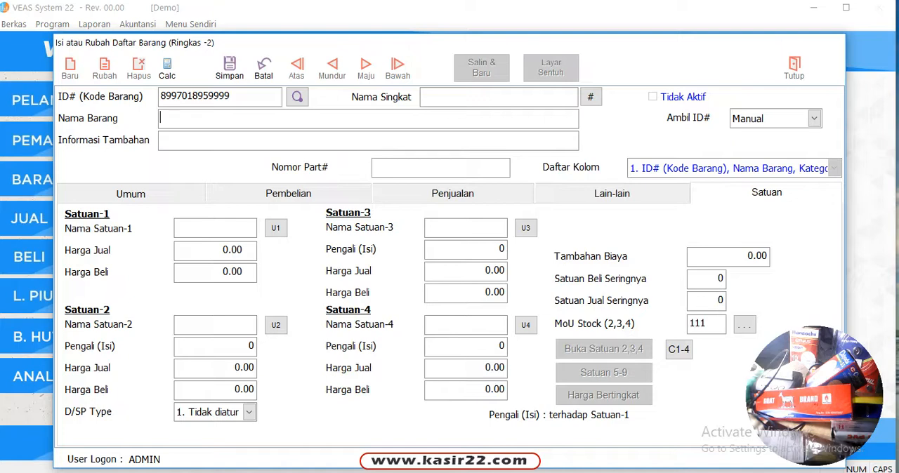
type("C")
key("BackSpace")
type("ko")
key("BackSpace")
key("BackSpace")
key("Caps_Lock")
type("Lem")
type(" Giat")
key("BackSpace")
key("BackSpace")
key("BackSpace")
type("iat")
key("BackSpace")
key("BackSpace")
key("BackSpace")
key("BackSpace")
type("oat Vra")
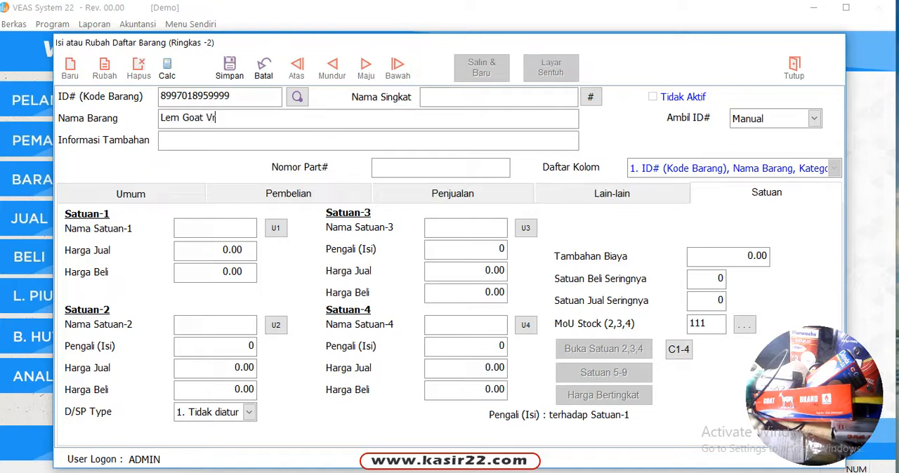
key("BackSpace")
key("BackSpace")
key("BackSpace")
type("Brand")
Step: Set the Lem Goat Brand item's Satuan-1 to PCS with Harga Jual 17000 and Harga Beli 16000, and save the record
left_click(215, 228)
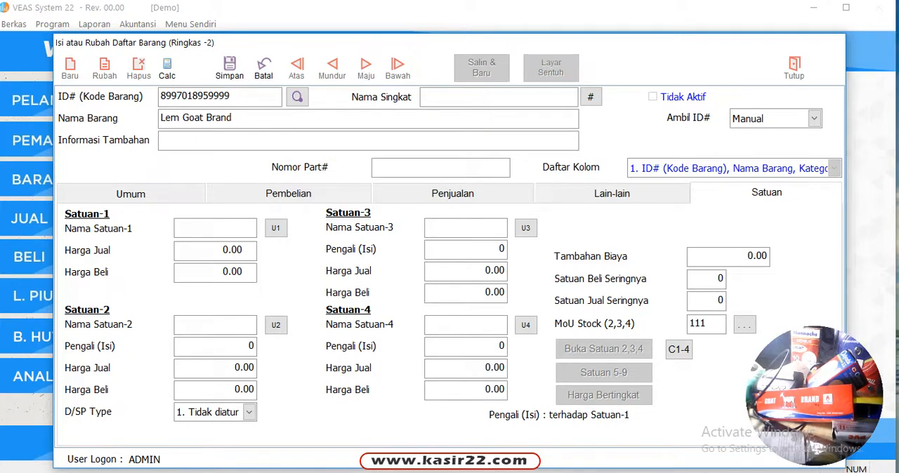
key("Caps_Lock")
type("PCS")
key("Return")
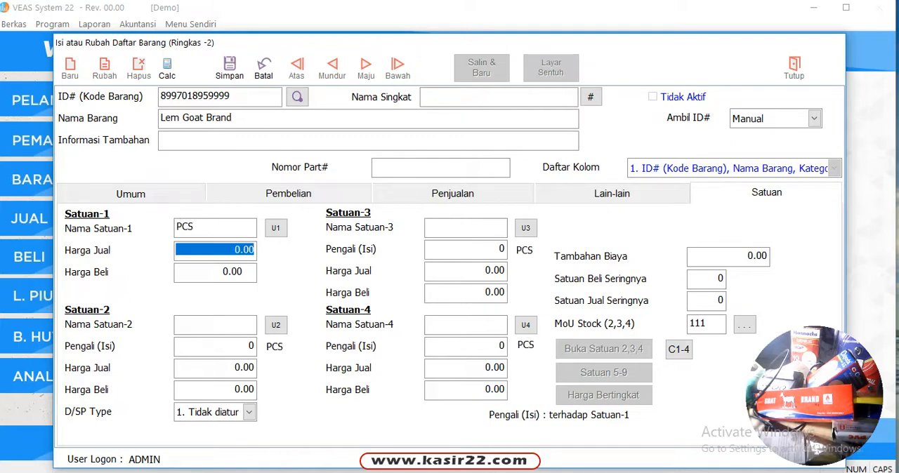
type("17")
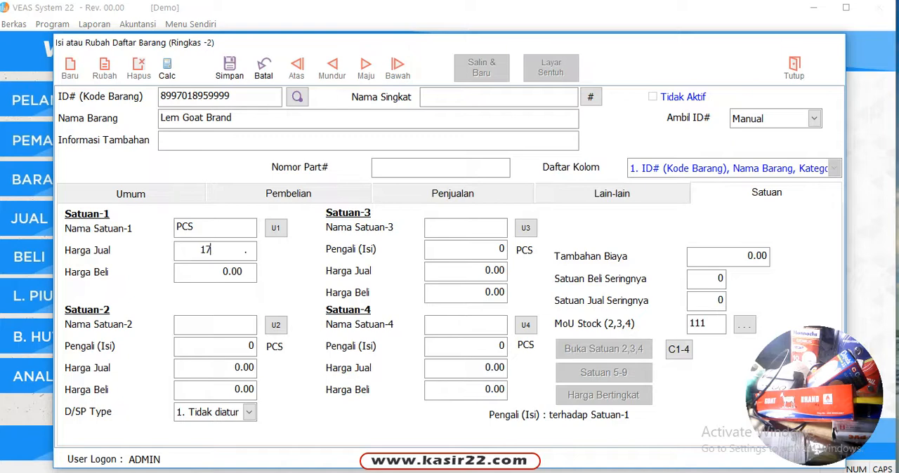
type(",000")
key("Return")
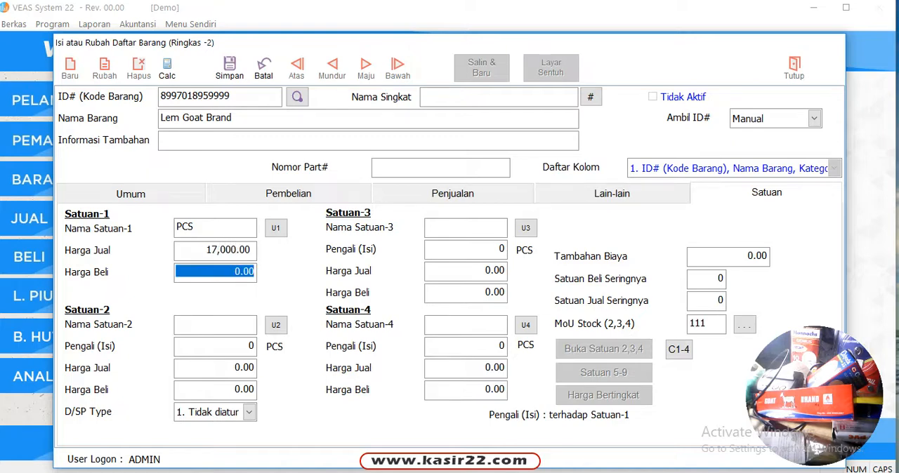
type("16000")
key("Return")
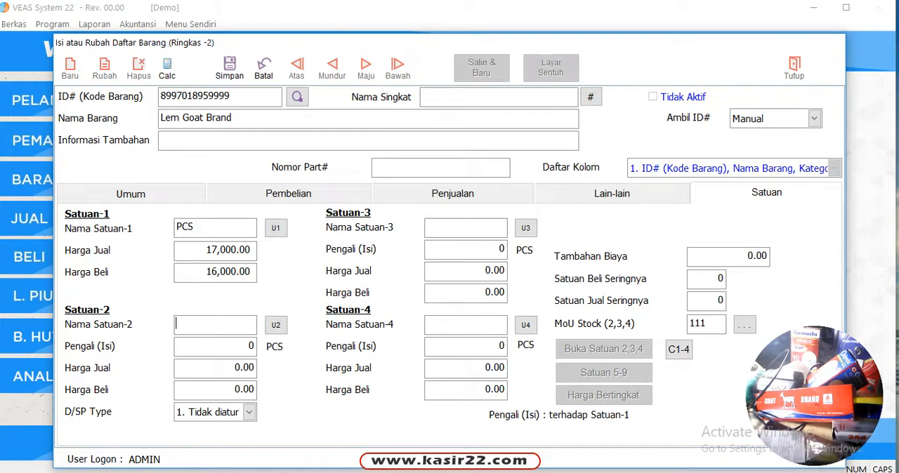
key("Return")
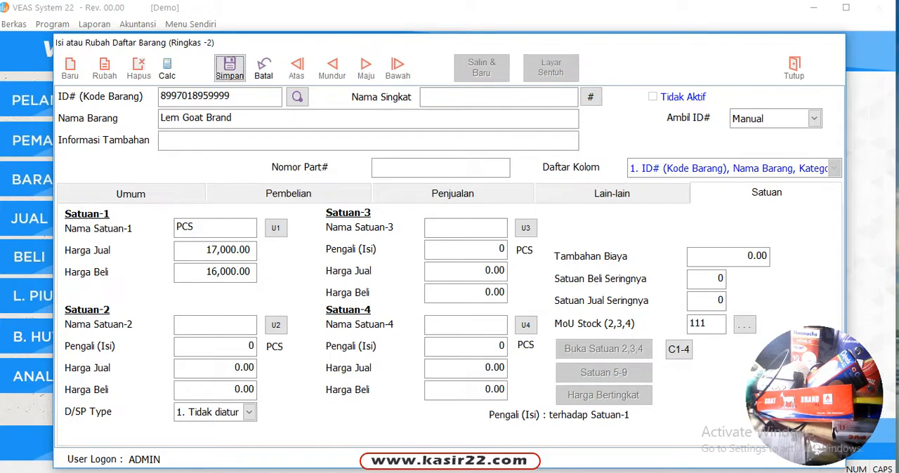
key("Return")
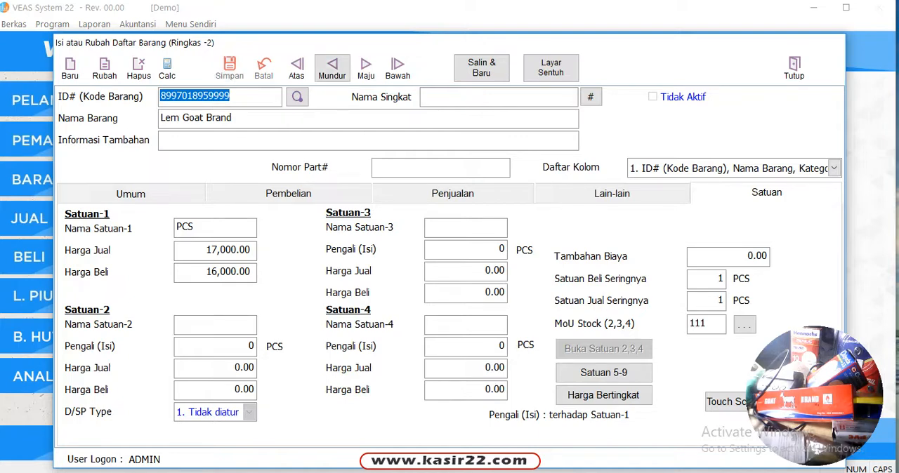
left_click(331, 69)
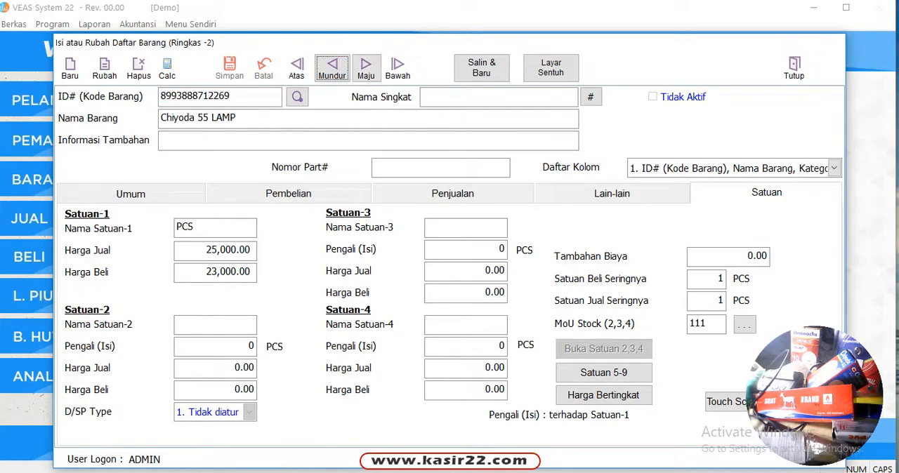
left_click(366, 69)
left_click(366, 69)
left_click_drag(212, 96, 160, 96)
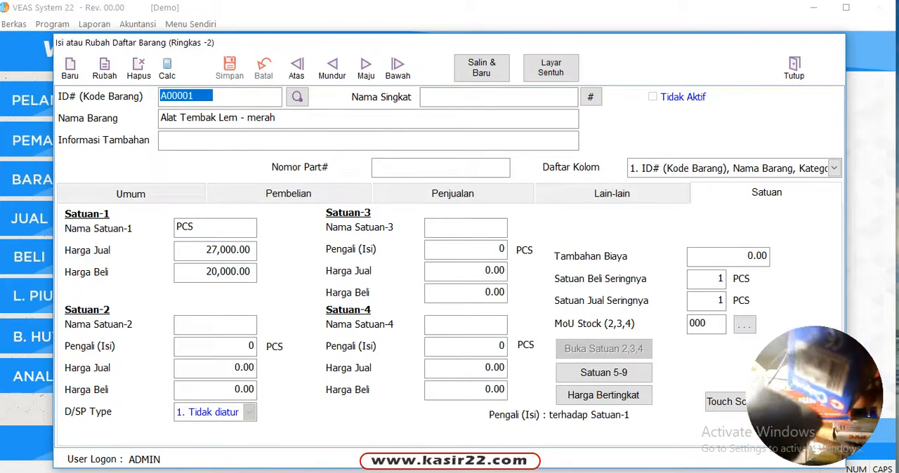
type("8993888712269")
key("Return")
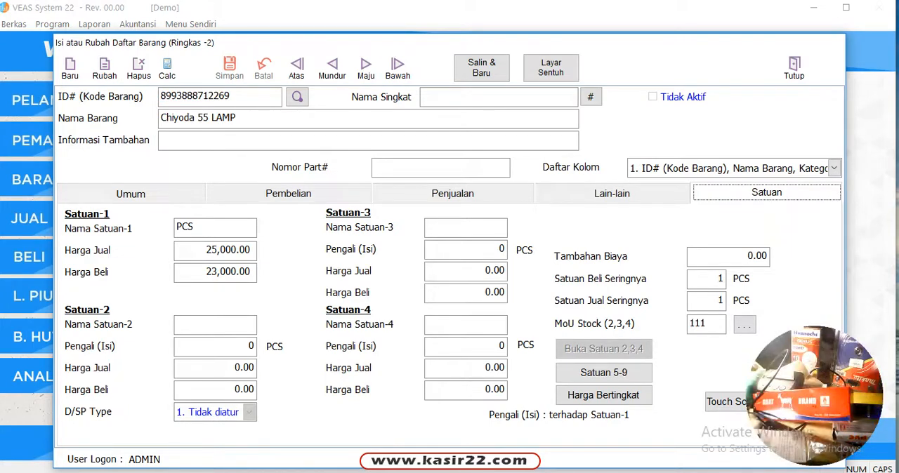
left_click(332, 69)
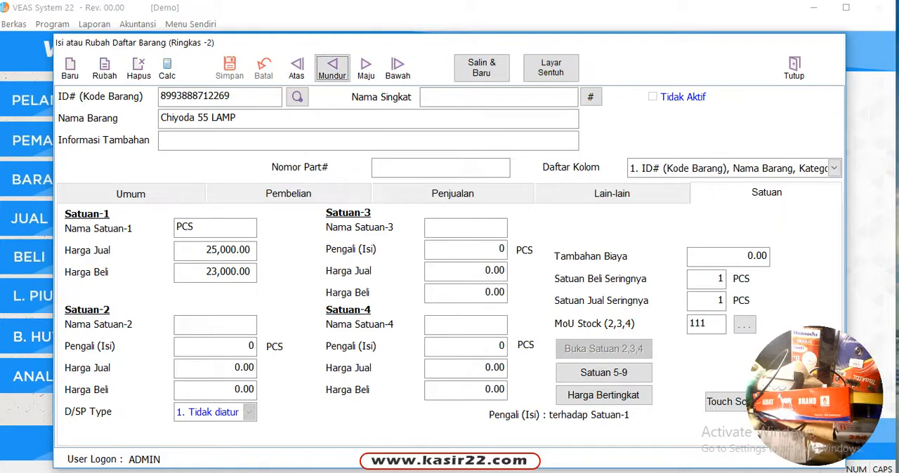
left_click(366, 69)
left_click(366, 69)
left_click(366, 69)
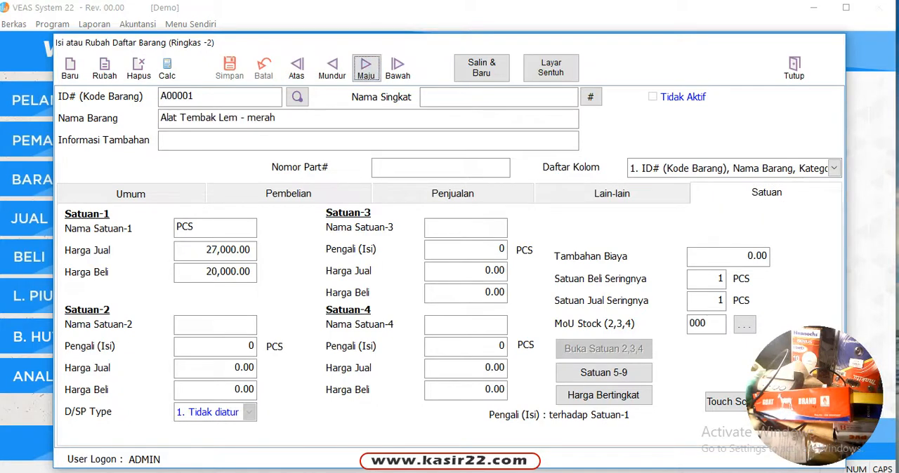
left_click_drag(220, 96, 159, 97)
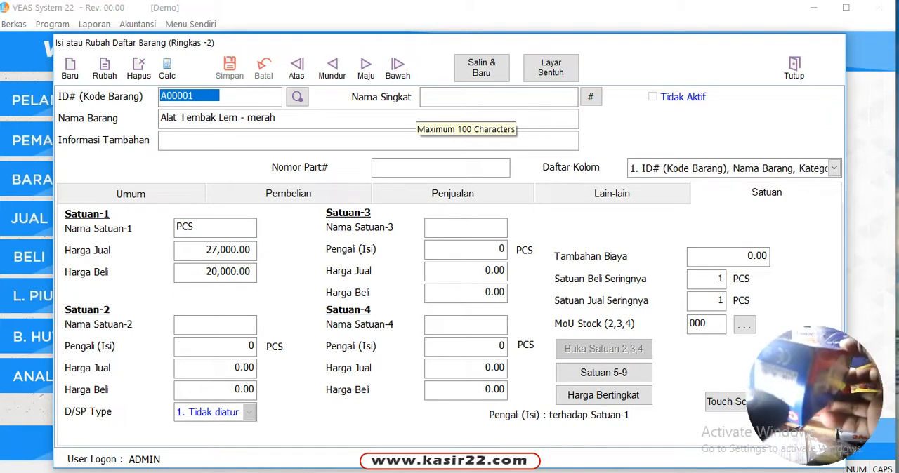
type("8993888712269")
key("Return")
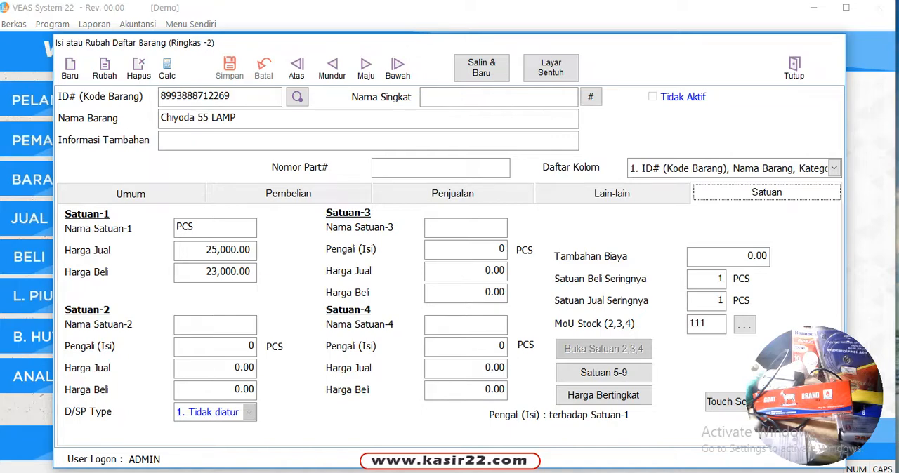
Step: Go to the Lem Goat Brand record, open the item search and search by name for CH
left_click(332, 68)
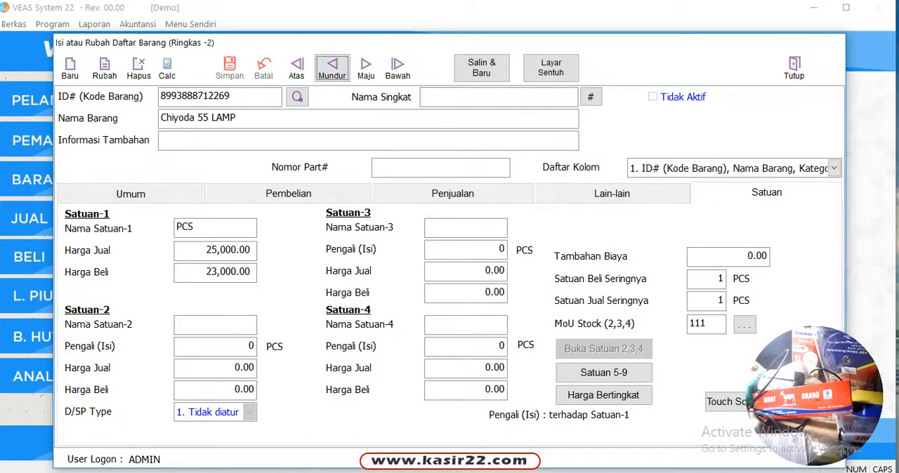
left_click(365, 68)
left_click(298, 97)
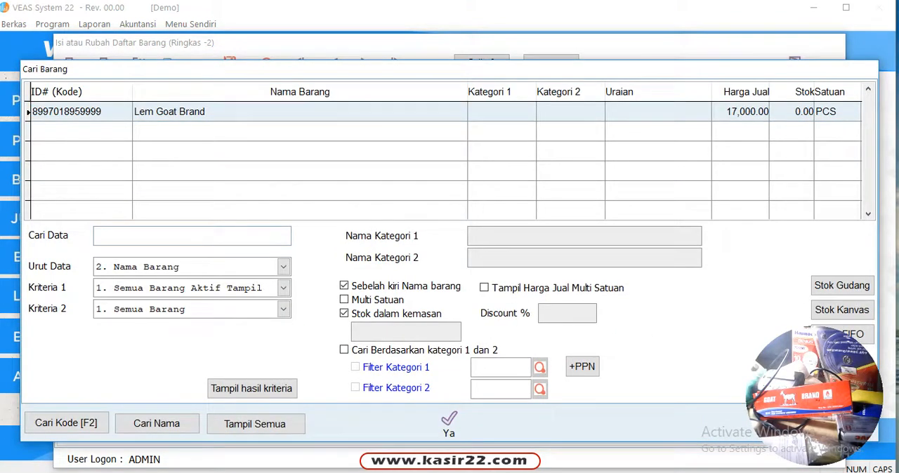
type("C")
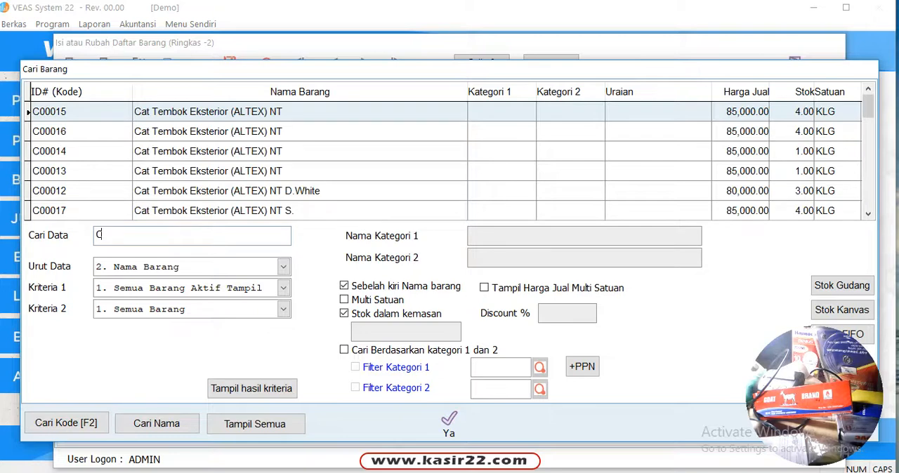
type("H")
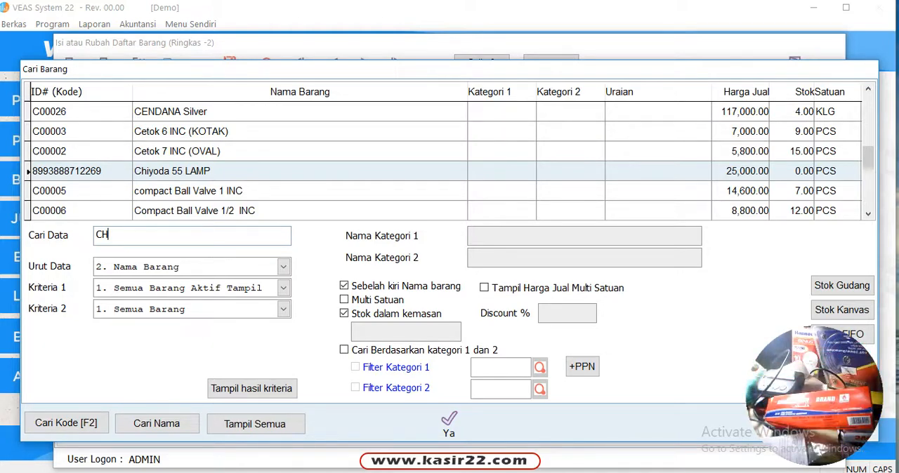
Step: Search the item list by name for K and for LE
key("BackSpace")
key("BackSpace")
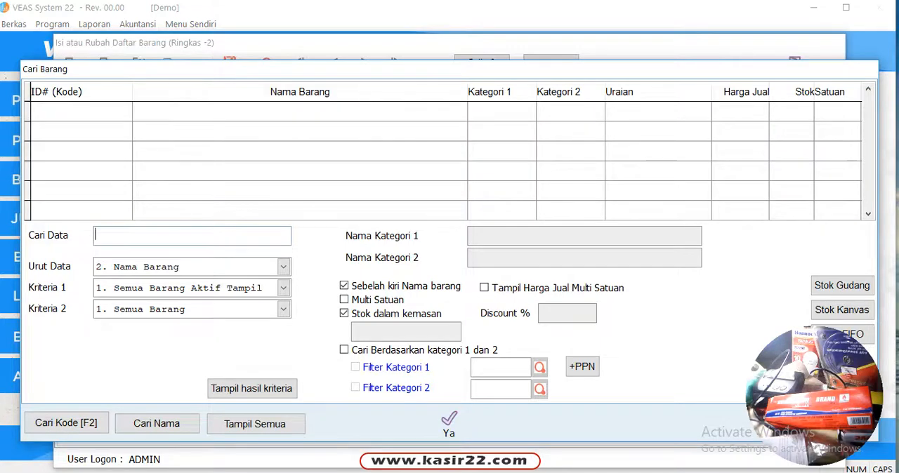
type("K")
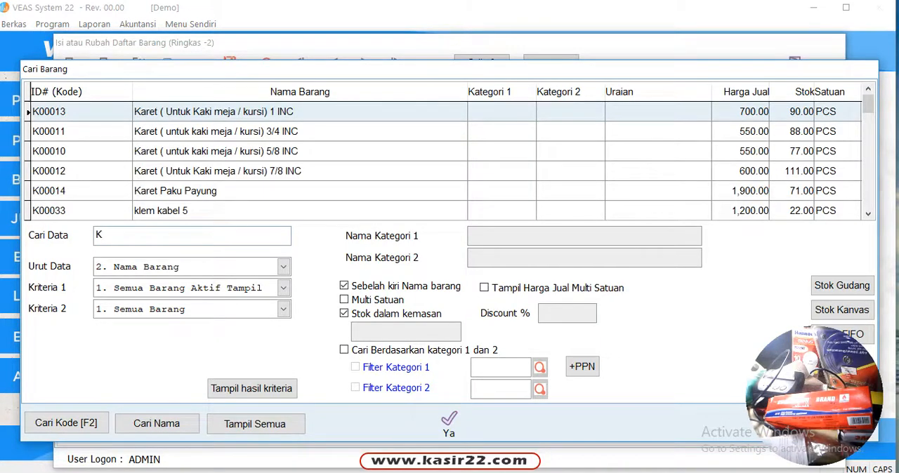
type("U")
key("BackSpace")
key("BackSpace")
type("L")
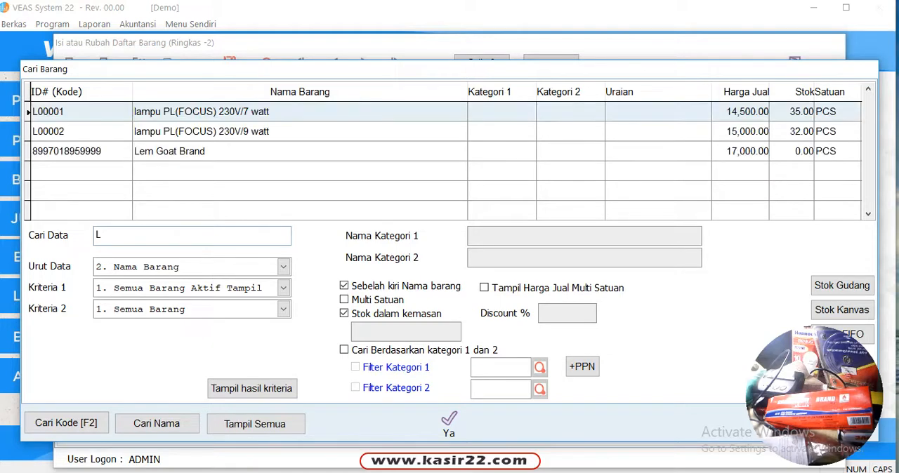
type("E")
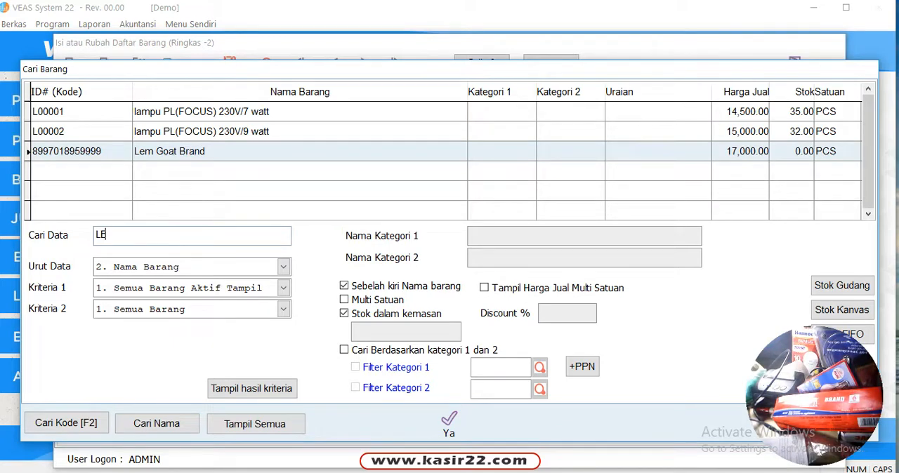
Step: Search the item list by name for PI, highlight PIPA PVC 1 INC (LAMA), and close the item search
key("BackSpace")
key("BackSpace")
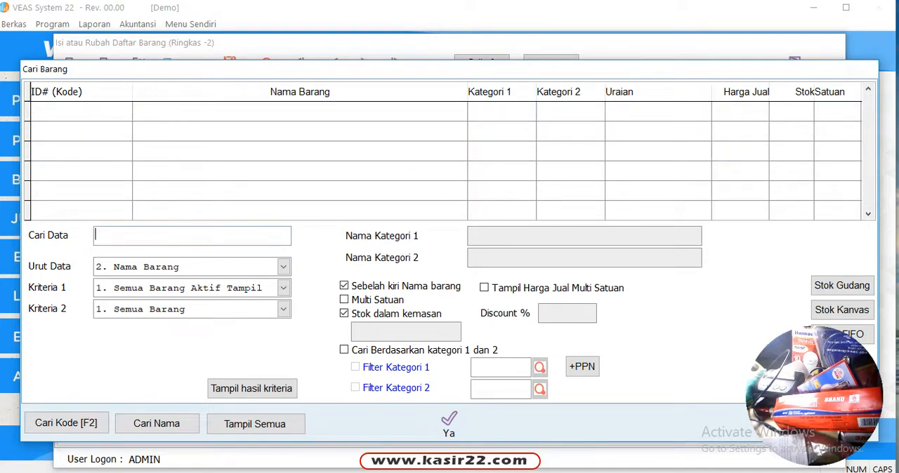
type("PI")
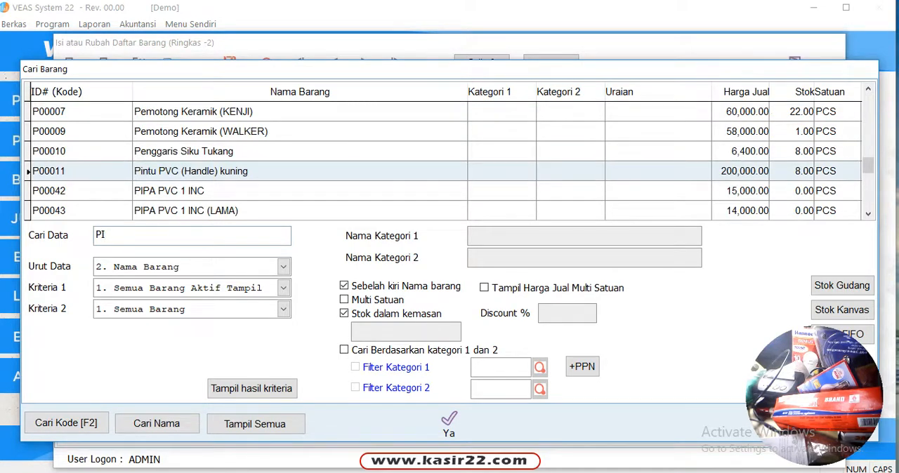
key("Down")
key("Down")
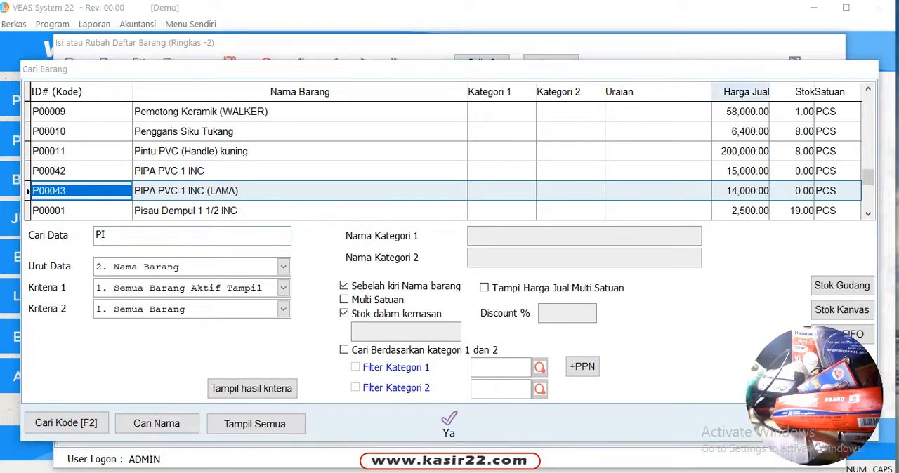
left_click_drag(532, 71, 327, 33)
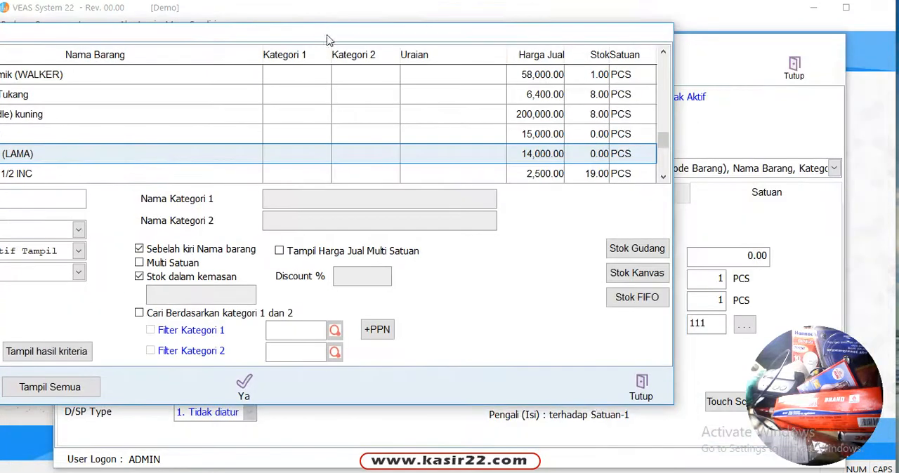
left_click(642, 387)
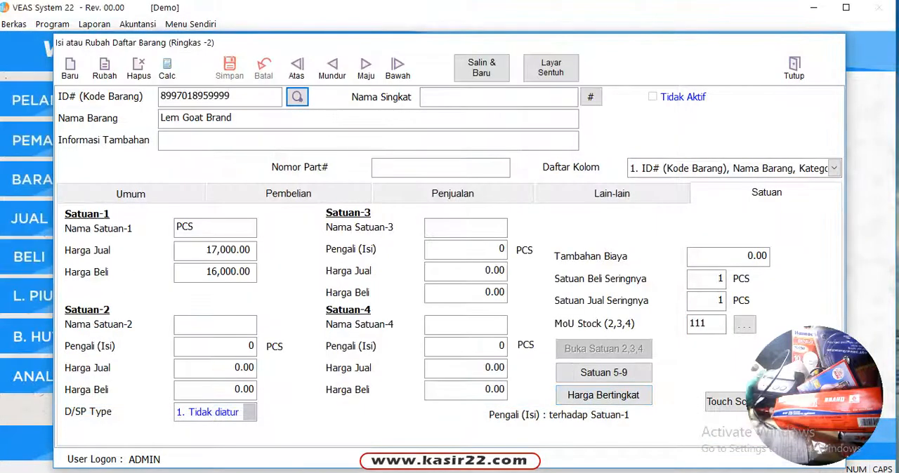
left_click(69, 68)
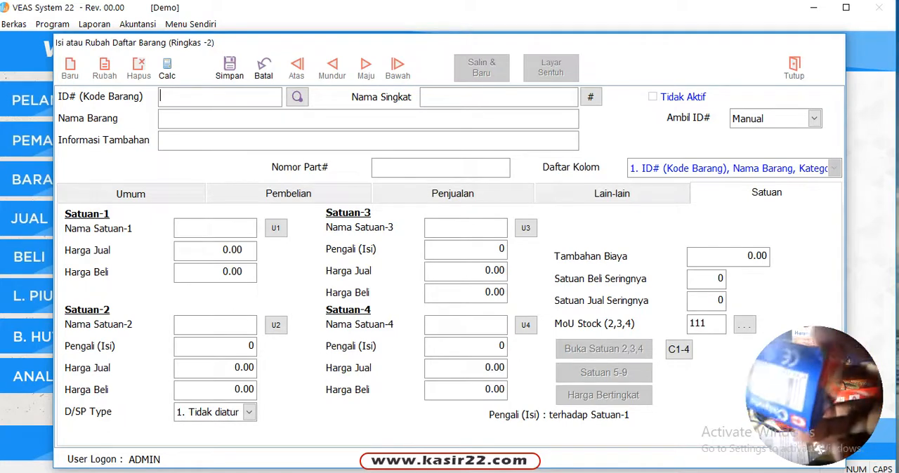
type("8993888712269")
key("Return")
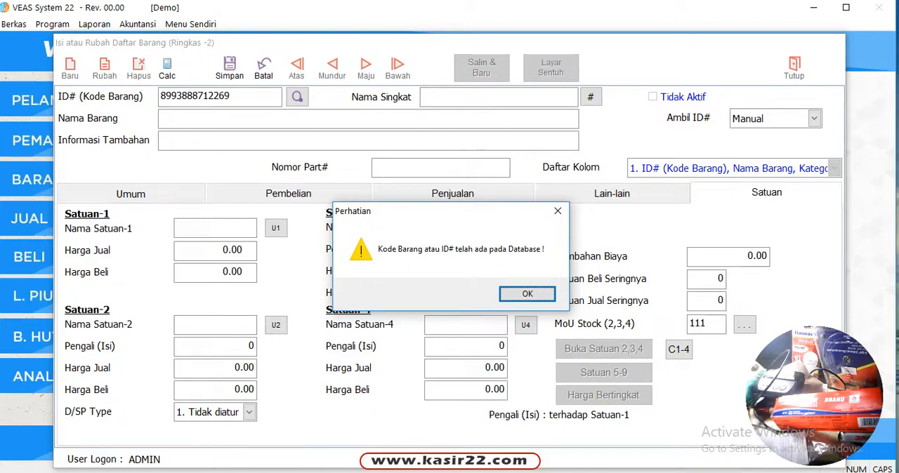
key("Return")
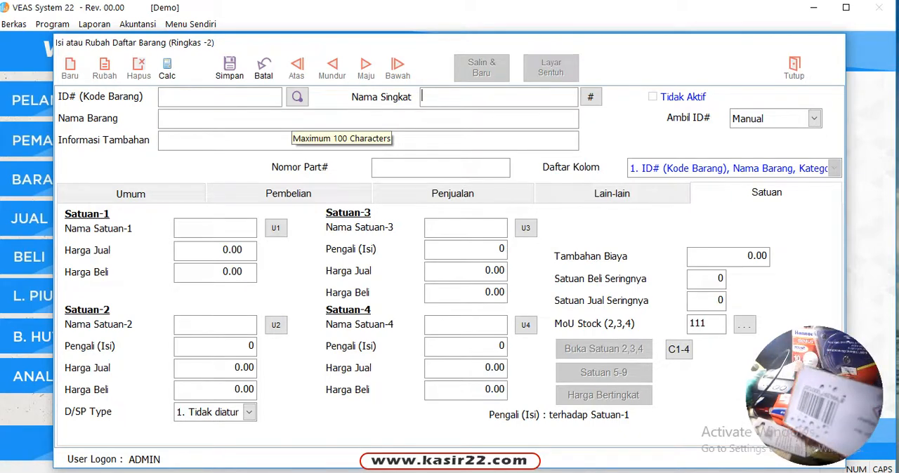
type("8994397000120")
key("Return")
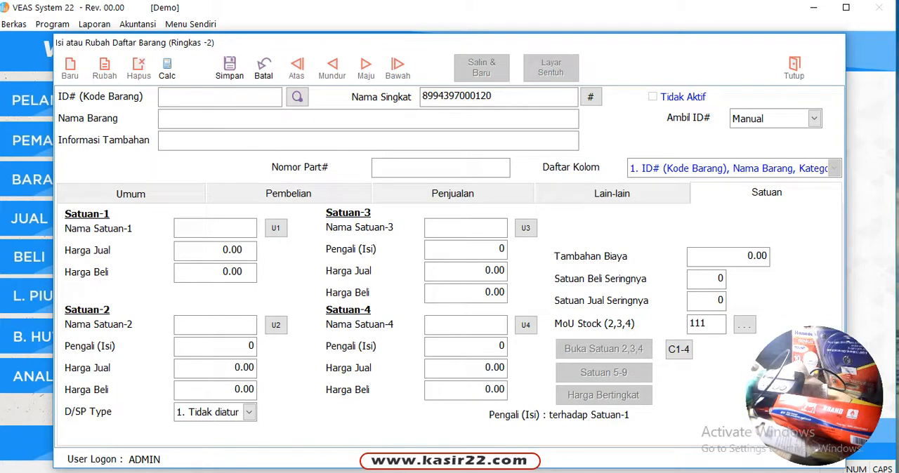
left_click_drag(497, 97, 420, 97)
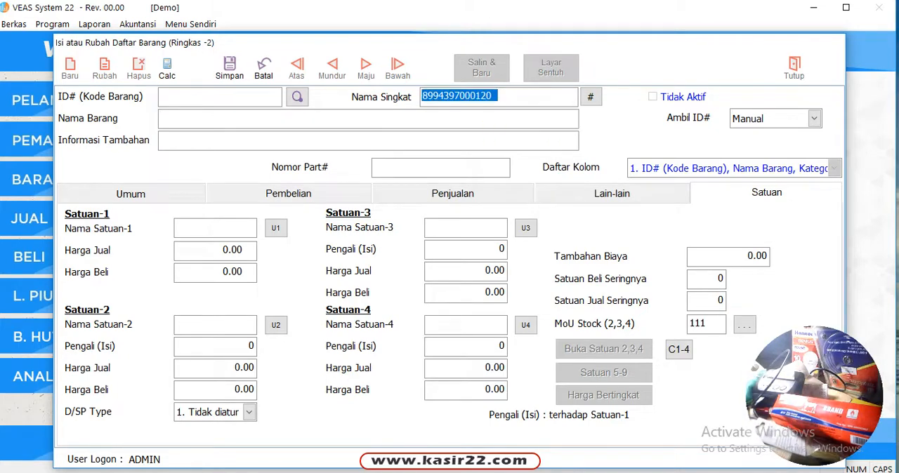
key("BackSpace")
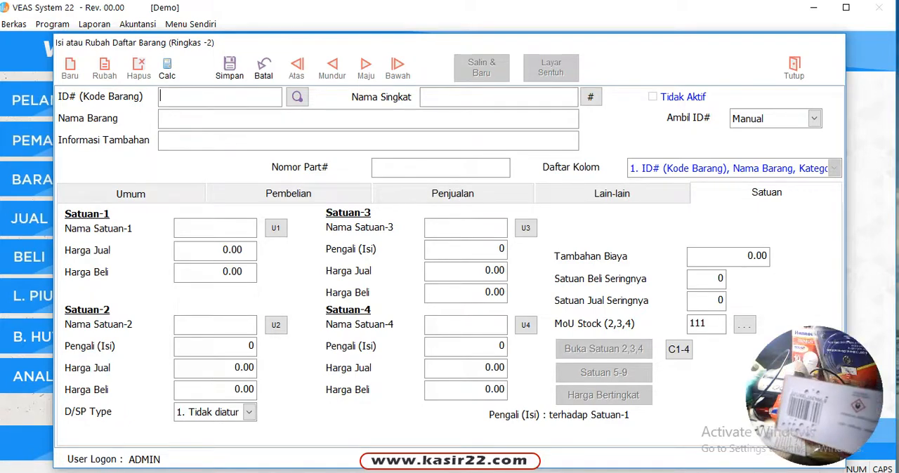
type("8994397000120")
key("Return")
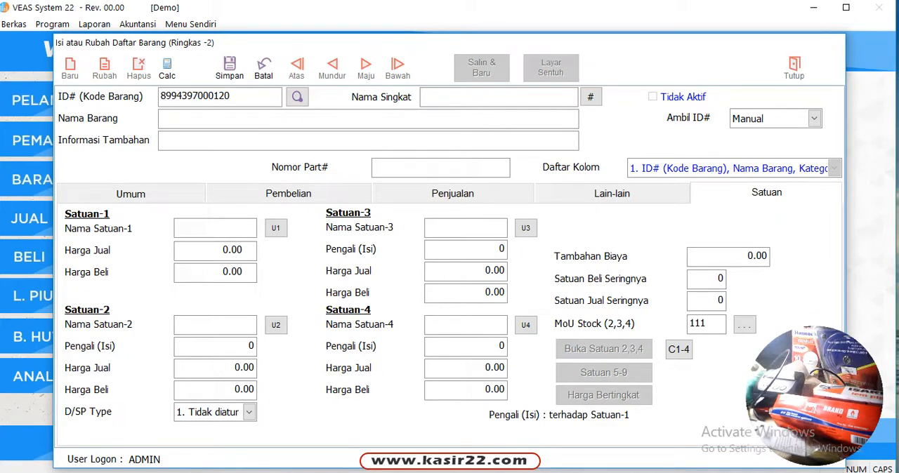
left_click(197, 118)
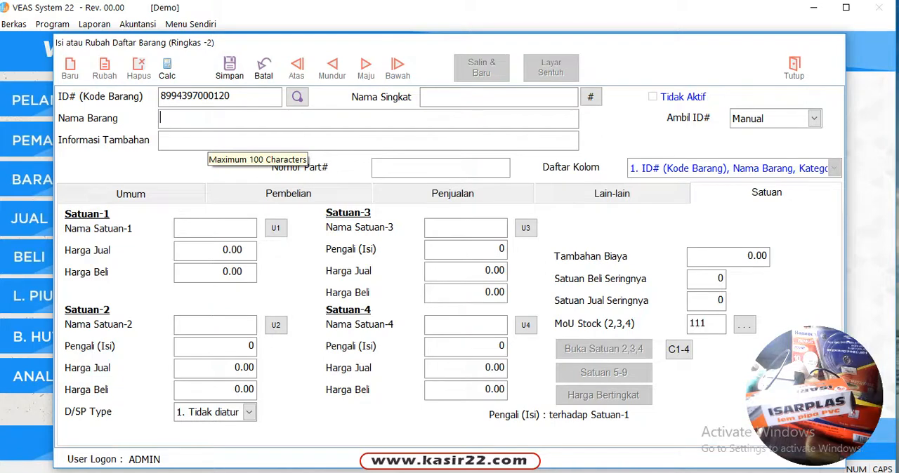
key("Caps_Lock")
key("Caps_Lock")
type("LEM PIPA PVC")
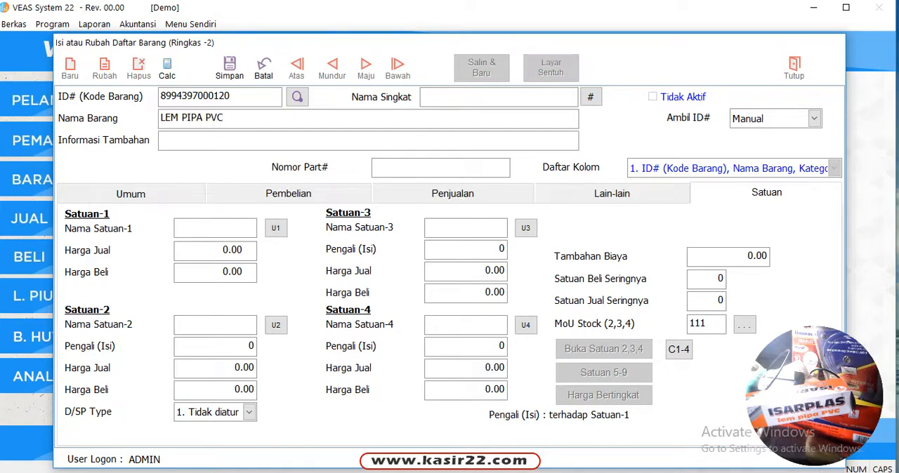
type(" ISARPLAS")
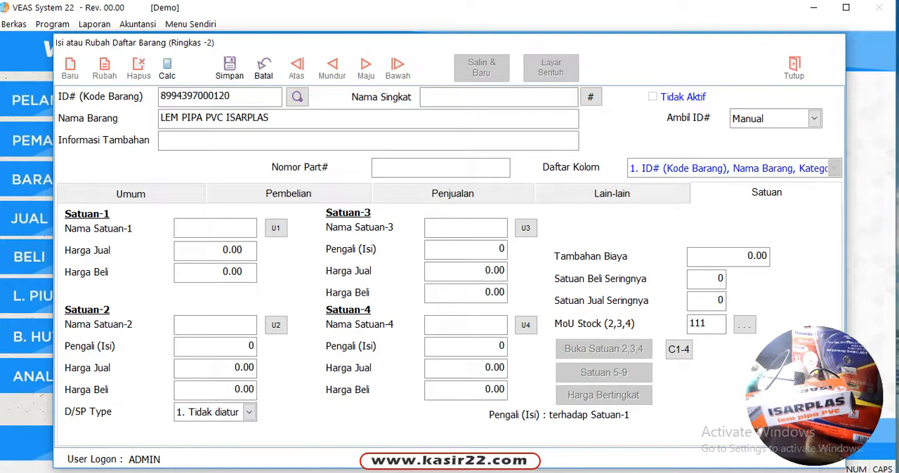
Step: Set Satuan-1 to PCS with Harga Jual 8,000 and Harga Beli 7,000, and save the item
left_click(161, 139)
left_click(203, 227)
type("PCS")
key("Return")
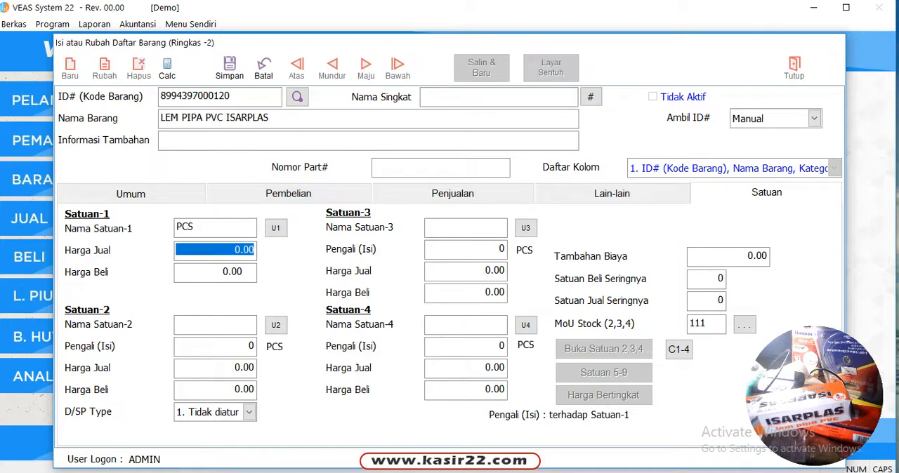
type("8000 .")
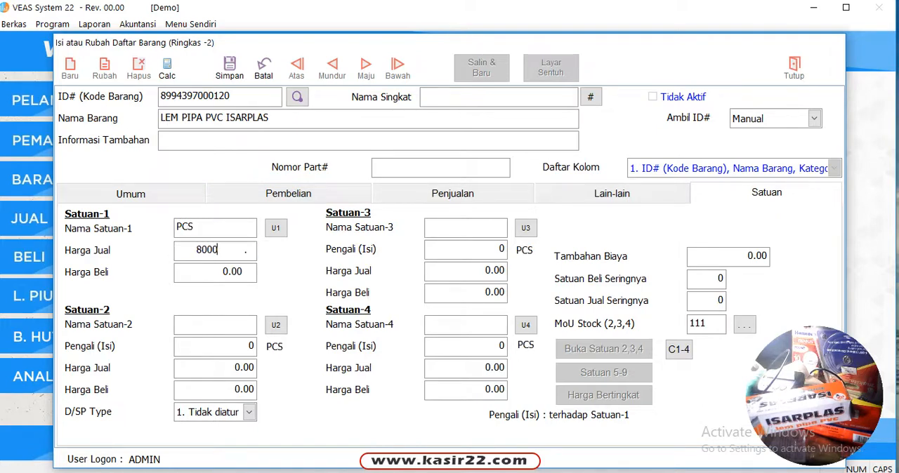
key("Return")
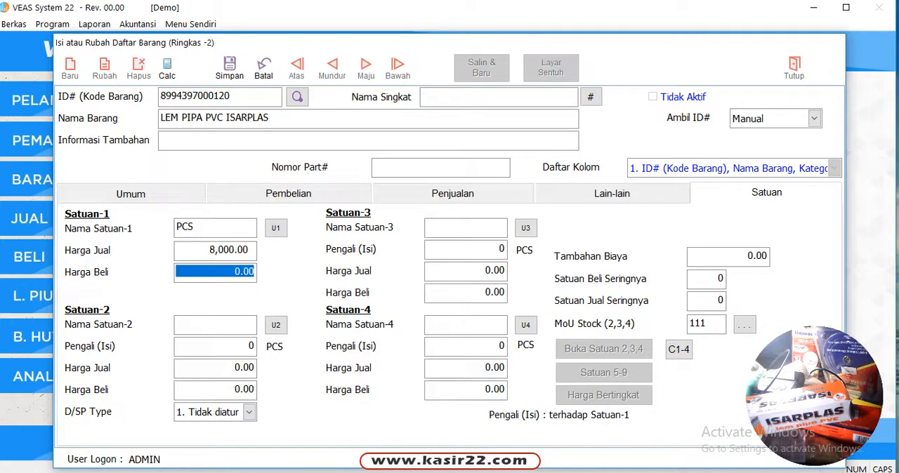
type("7000")
key("Return")
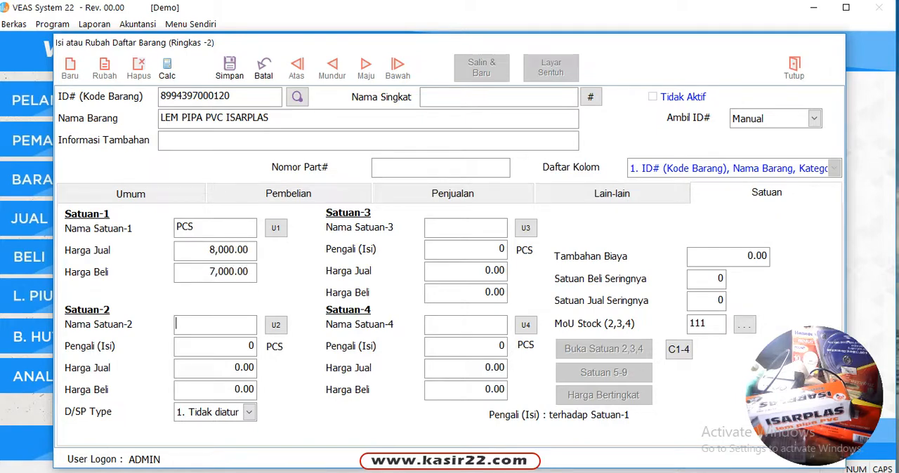
left_click(230, 68)
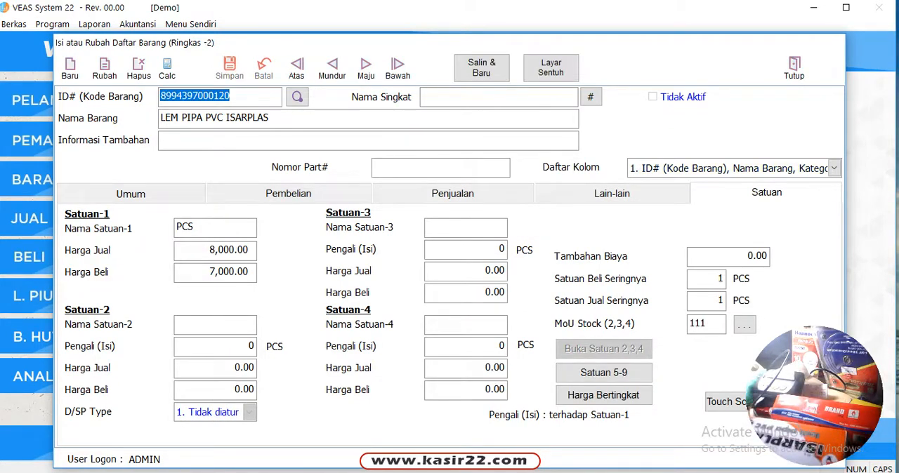
Step: Look up LEM PIPA PVC ISARPLAS in the full item list, and close the item search and the item form
left_click(297, 97)
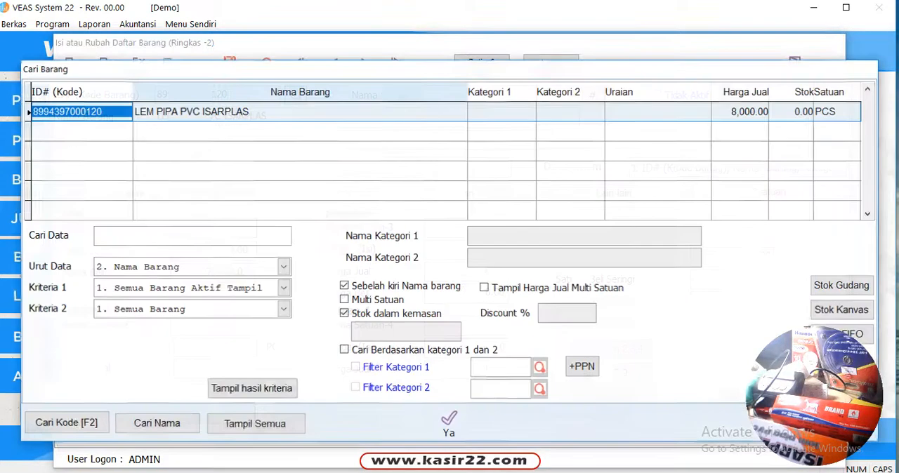
left_click(254, 423)
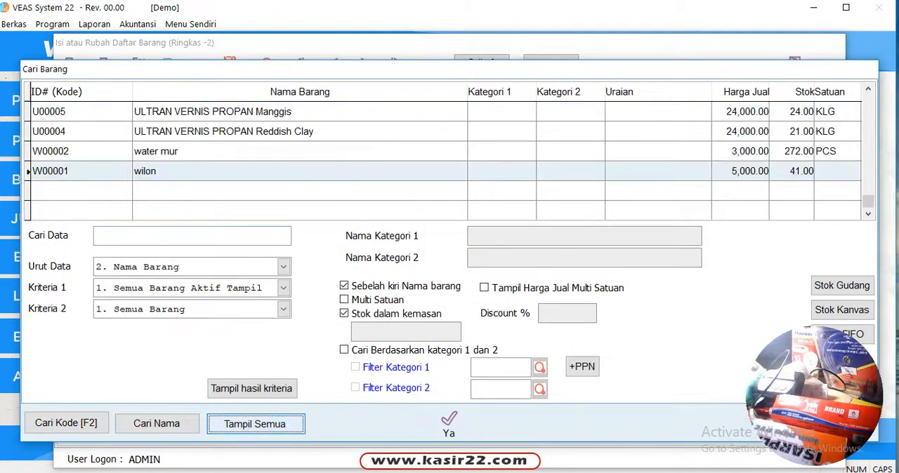
left_click(330, 131)
scroll(330, 131, "up", 10)
scroll(442, 161, "up", 15)
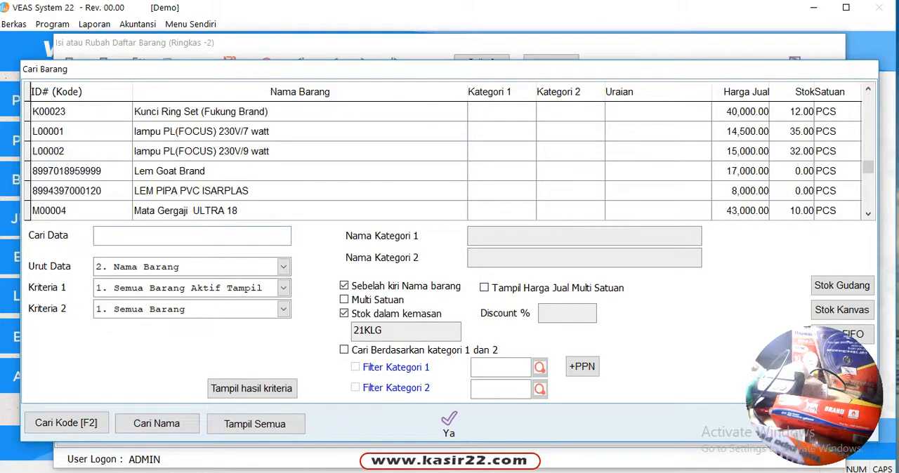
left_click_drag(574, 71, 391, 20)
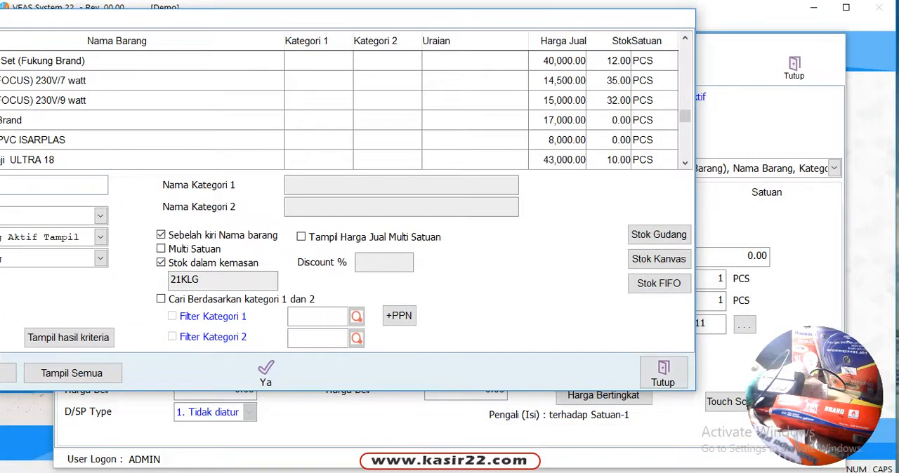
left_click(662, 373)
left_click(793, 68)
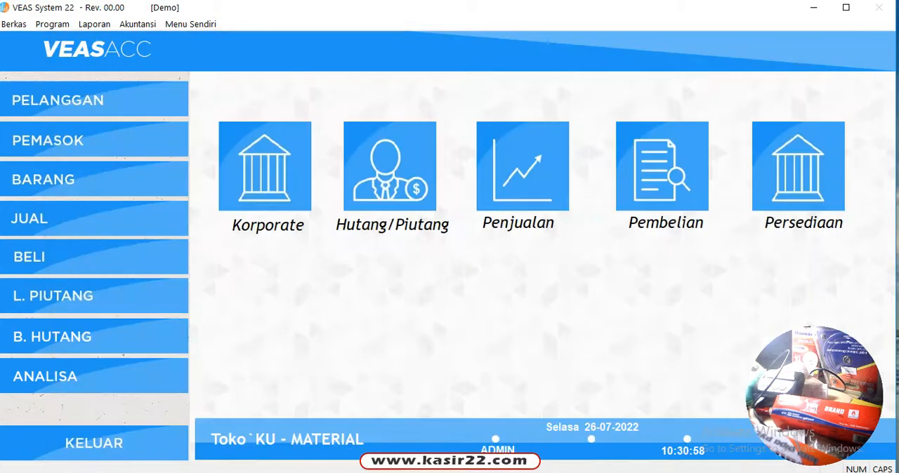
Step: Preview the Persediaan report Daftar Barang for all active items sorted by Nama Barang, look through its first page, and close the preview
left_click(798, 166)
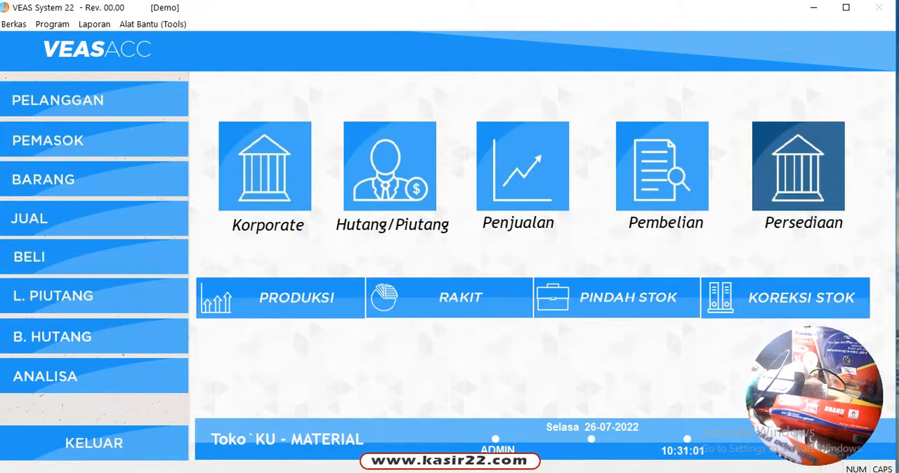
left_click(94, 24)
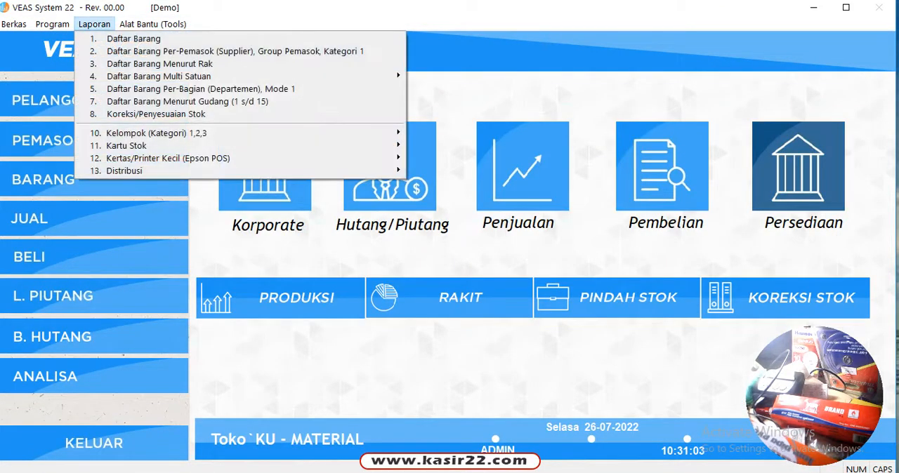
key("Return")
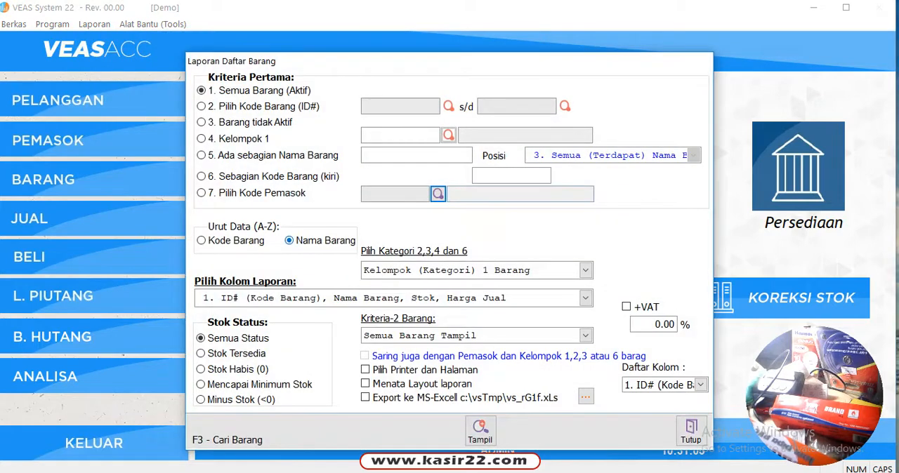
left_click(481, 431)
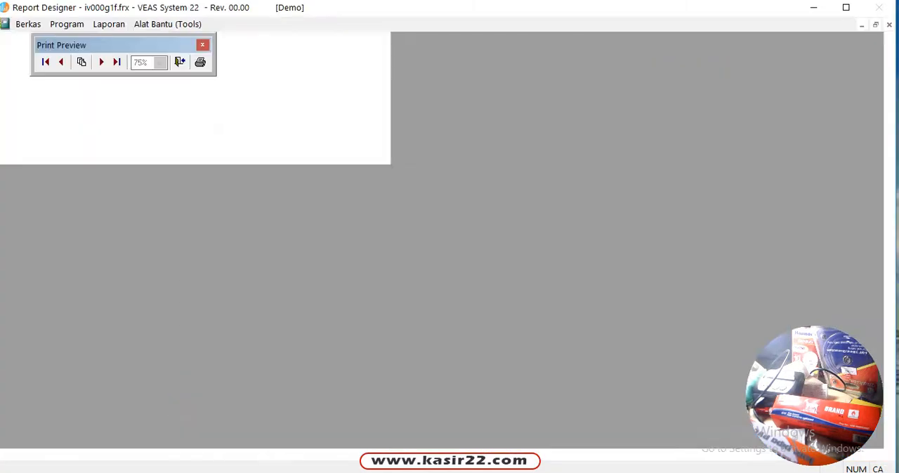
scroll(450, 242, "down", 8)
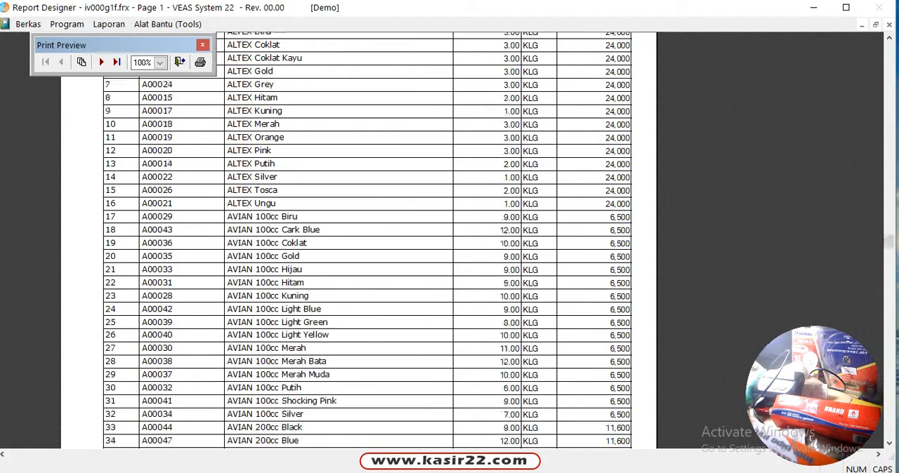
scroll(366, 242, "down", 5)
scroll(365, 242, "up", 3)
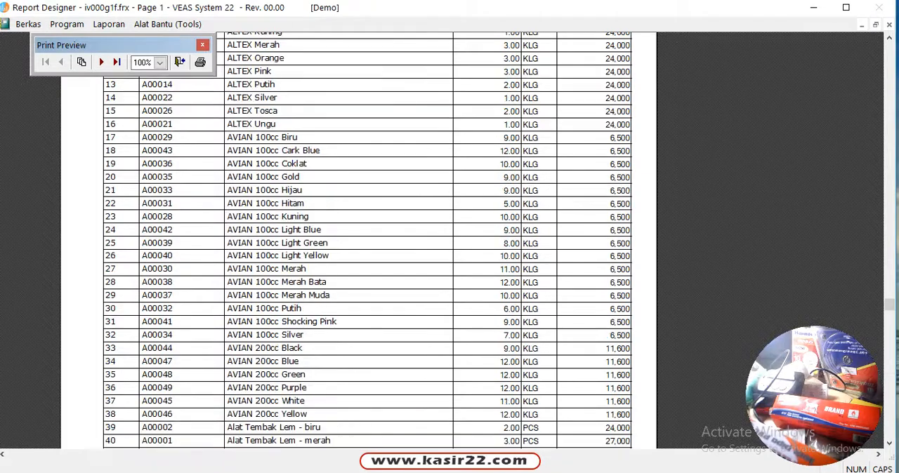
scroll(365, 242, "up", 7)
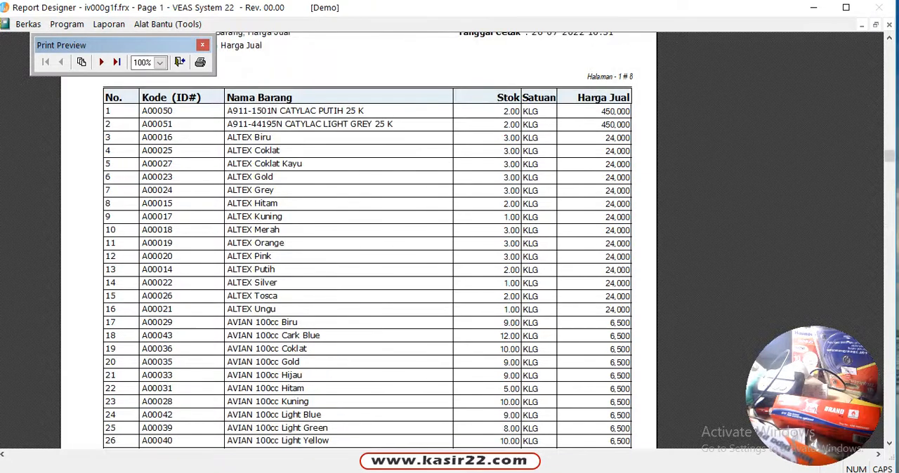
scroll(365, 243, "down", 3)
scroll(365, 243, "down", 4)
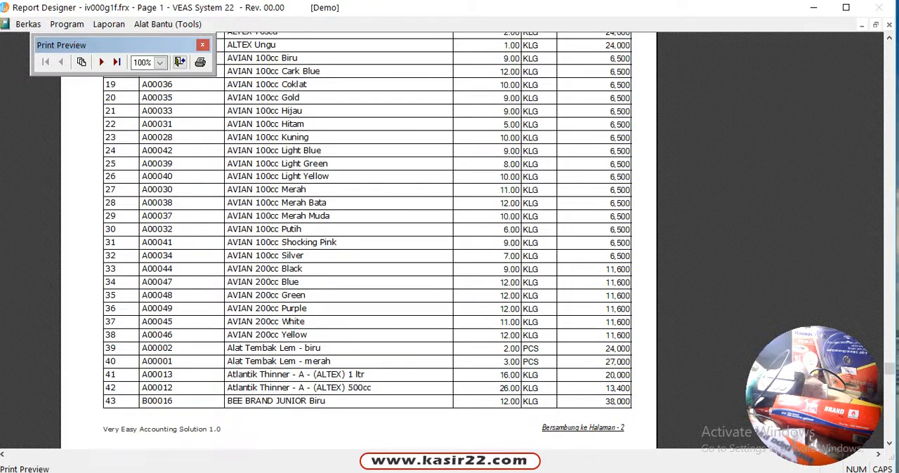
left_click(179, 62)
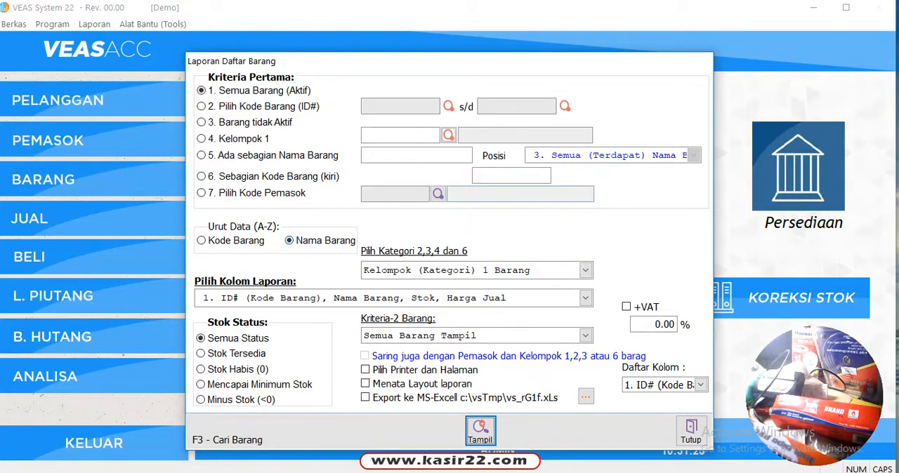
Step: Preview the Daftar Barang report sorted by Kode Barang, and close the preview
left_click(225, 241)
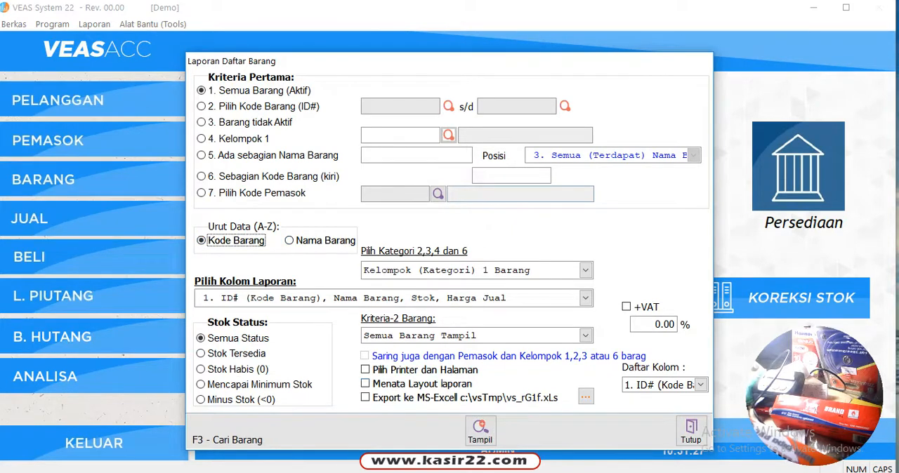
left_click(481, 432)
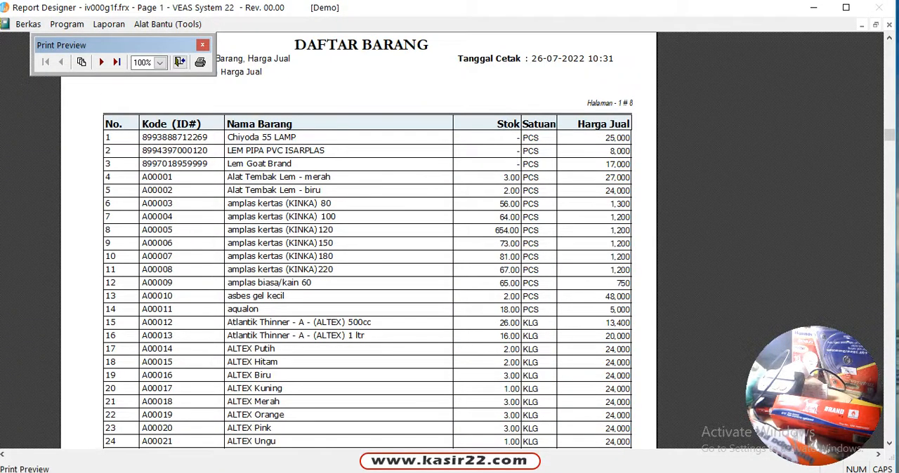
left_click(180, 62)
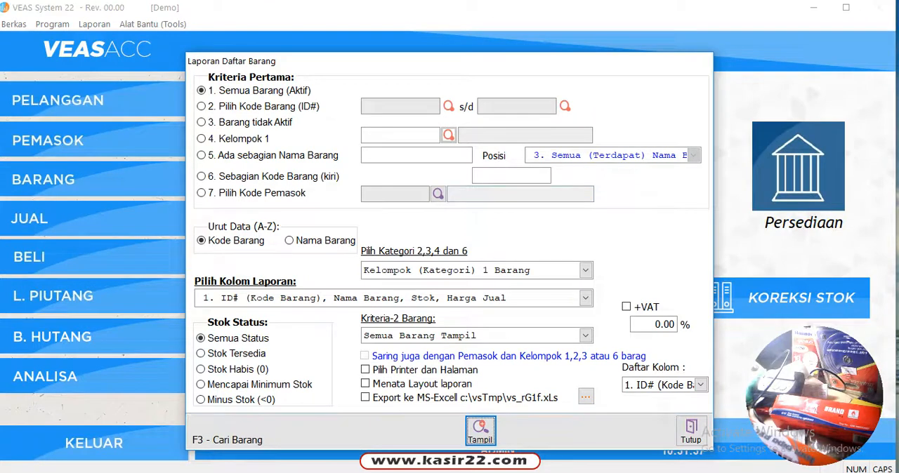
Step: Preview the Daftar Barang report limited to Stok Habis (0) items, and close the preview and the report form
left_click(236, 369)
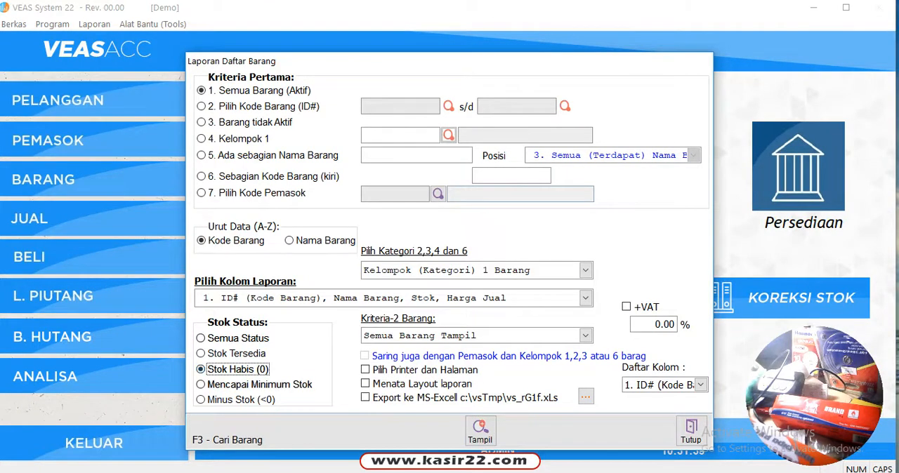
left_click(481, 431)
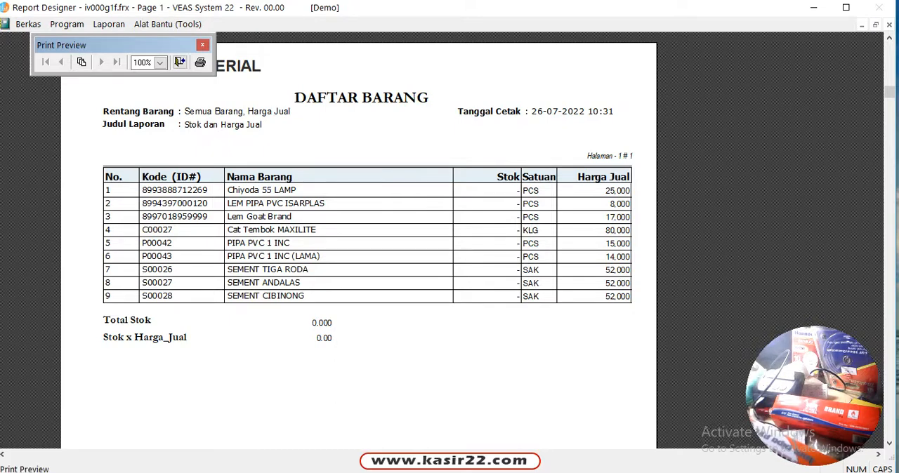
left_click(180, 62)
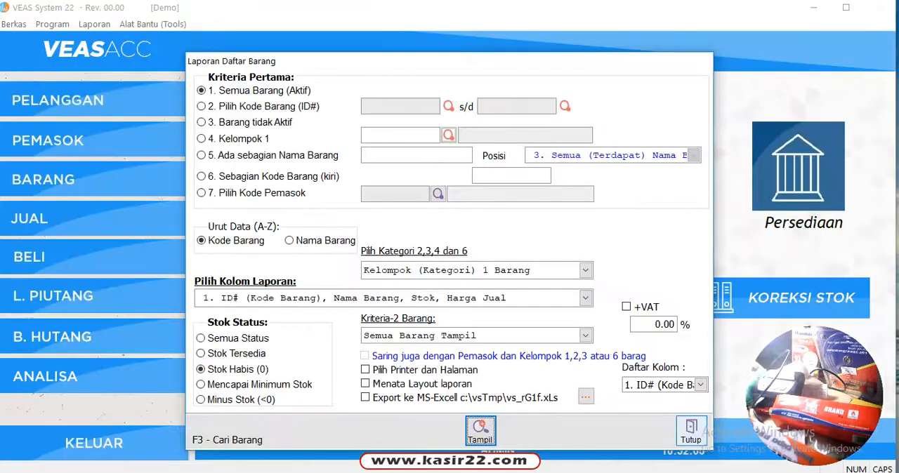
left_click(691, 431)
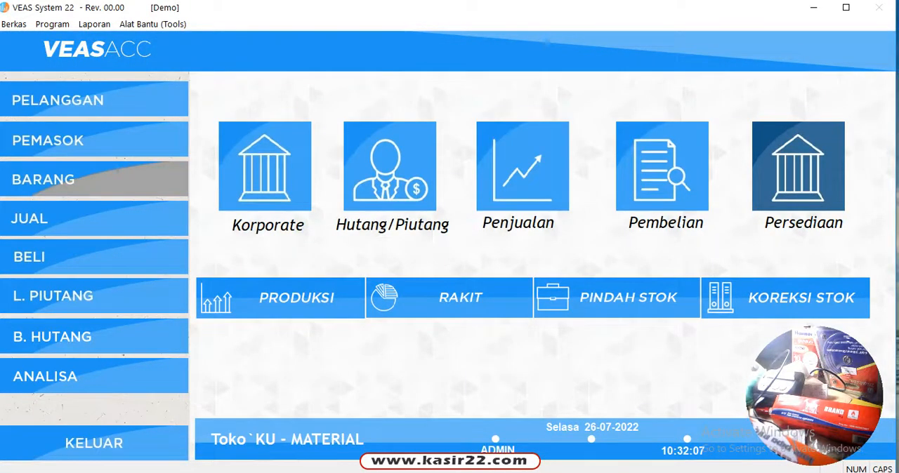
Step: Add a new item named SENG GLAZUR MERK A, save it, go back to the previous item, and close the item form
left_click(94, 179)
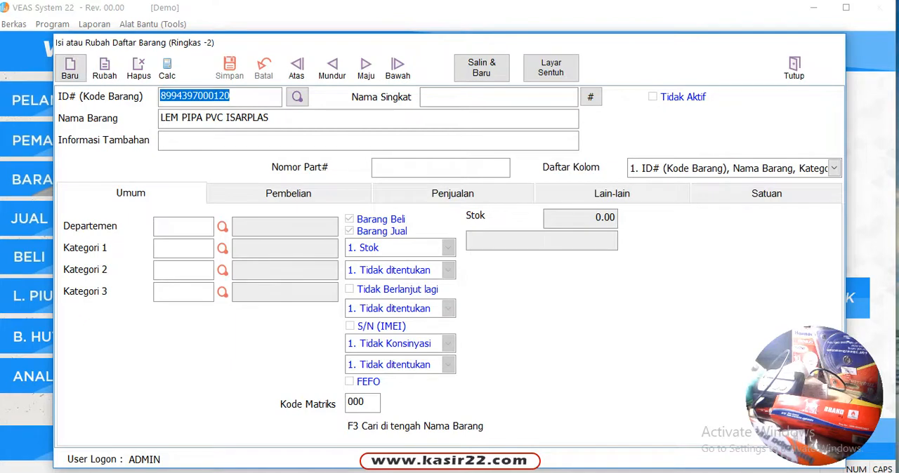
left_click(70, 68)
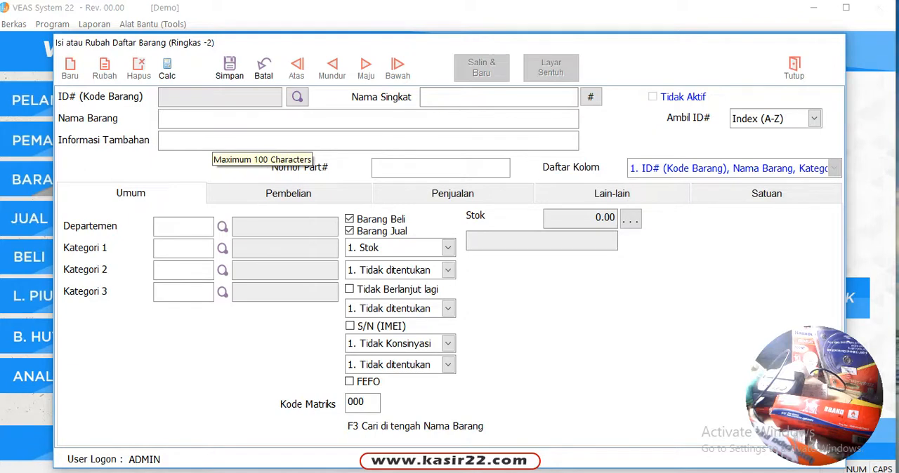
type("SENG")
type("G")
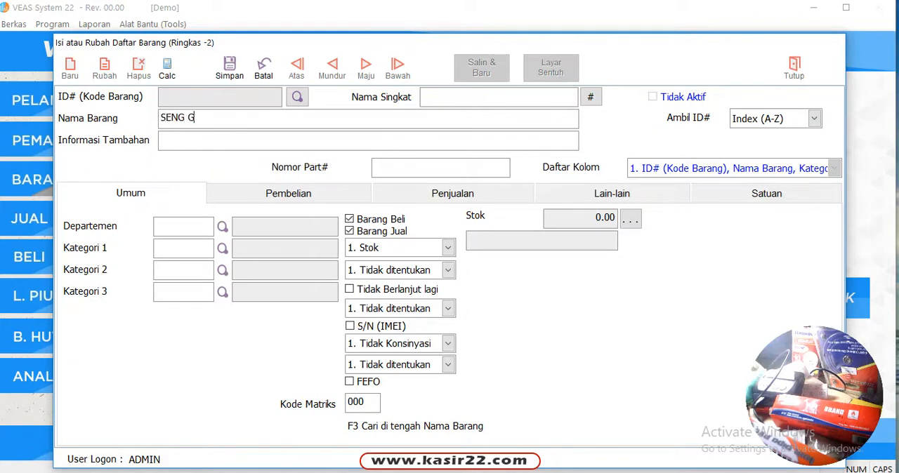
type("LAZUR MERK A")
key("Return")
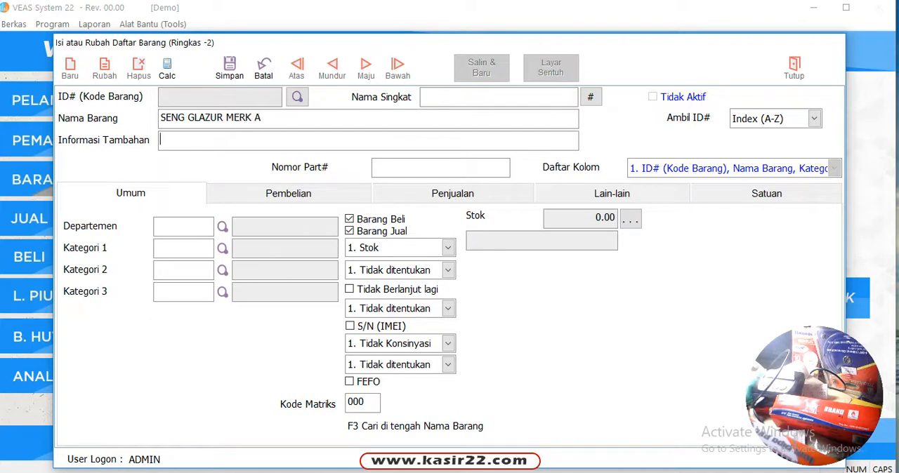
key("Return")
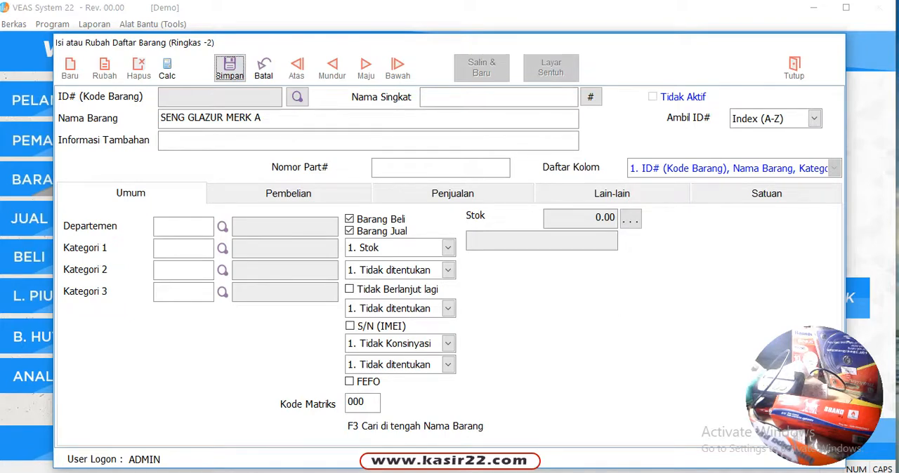
left_click(230, 69)
left_click(332, 68)
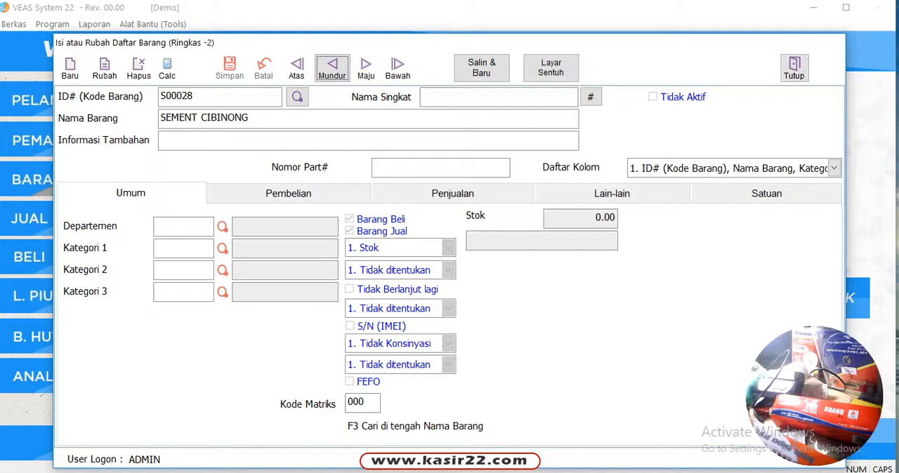
left_click(794, 68)
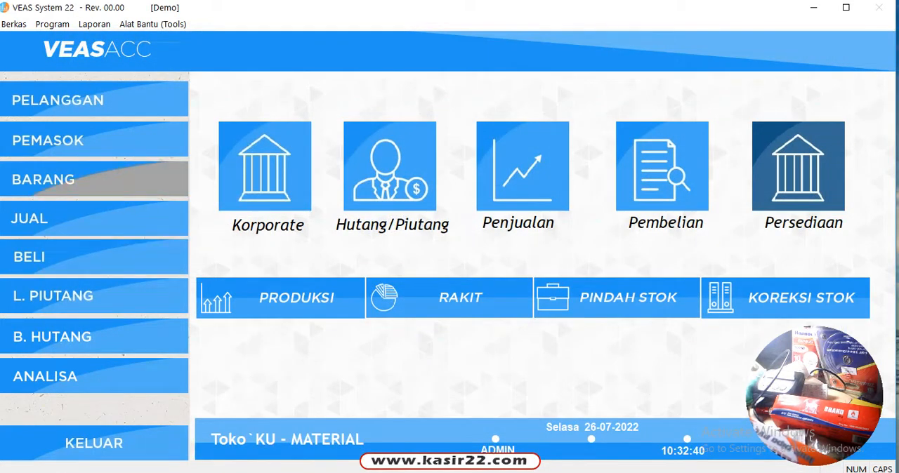
Step: Reopen the item form, start deleting SENG GLAZUR MERK A but decline the deletion, and go back to the previous item
left_click(94, 179)
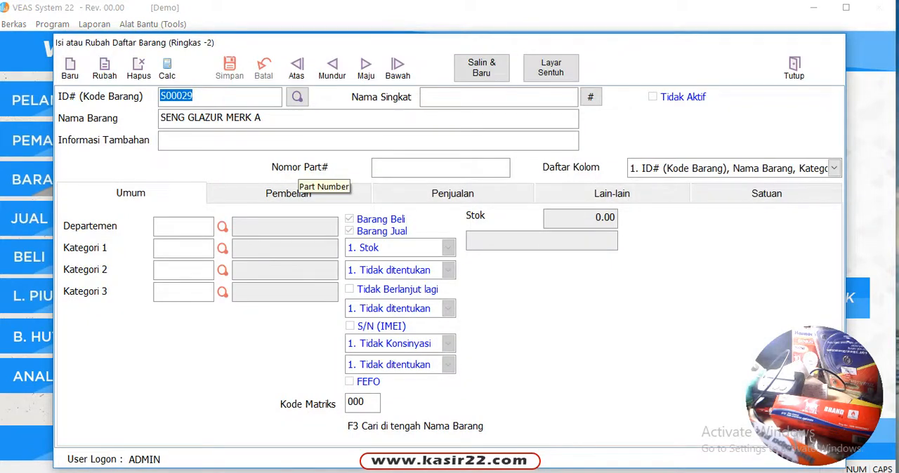
left_click(138, 68)
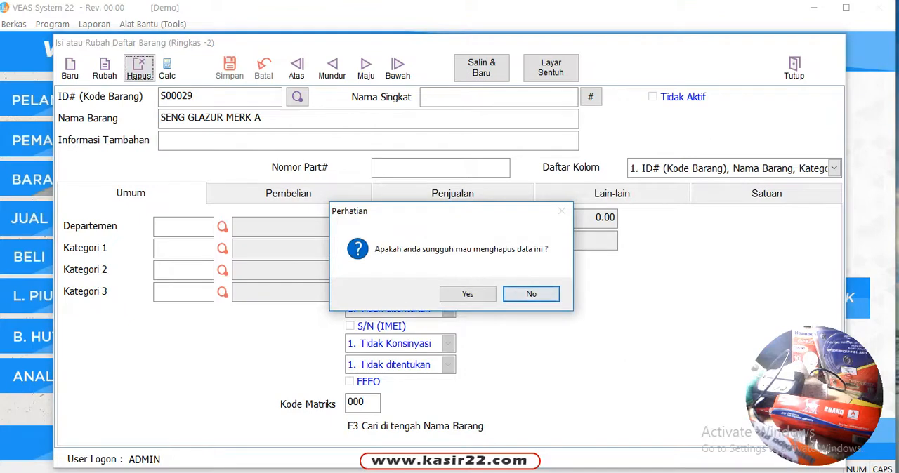
left_click(531, 294)
left_click(332, 68)
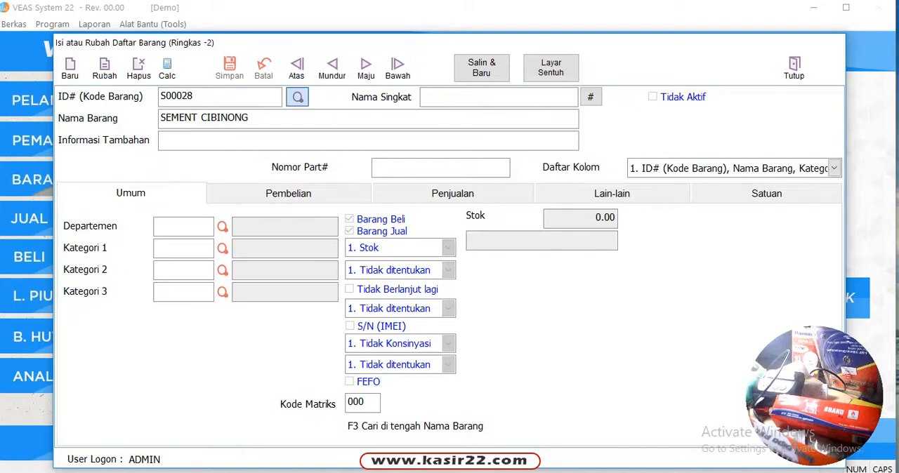
Step: Select SENG GLAZUR MERK A from the item search, delete it from the item list, and confirm the deletion
left_click(297, 97)
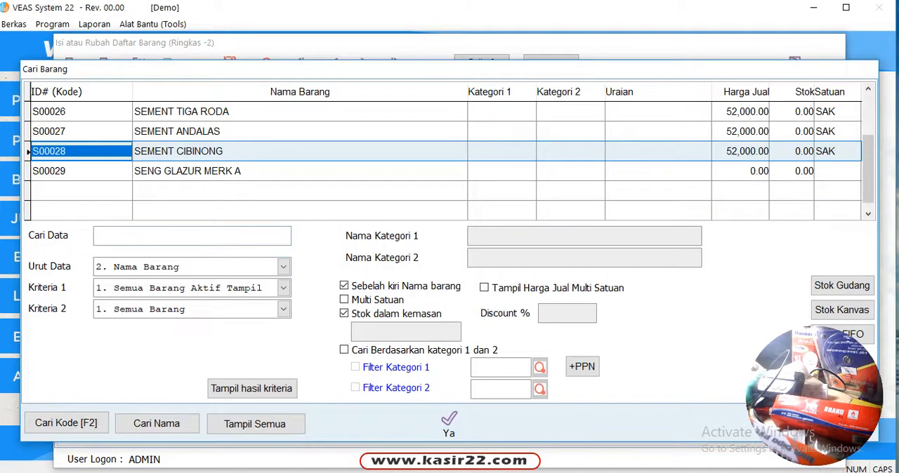
left_click(176, 170)
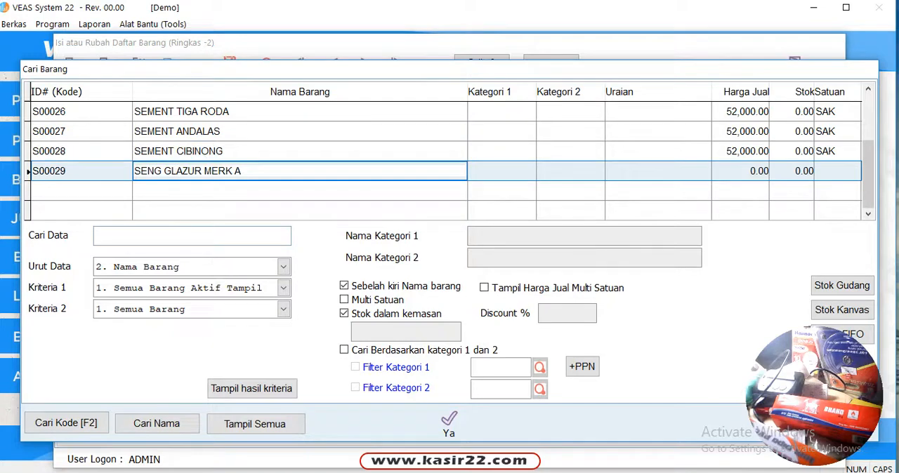
left_click(449, 422)
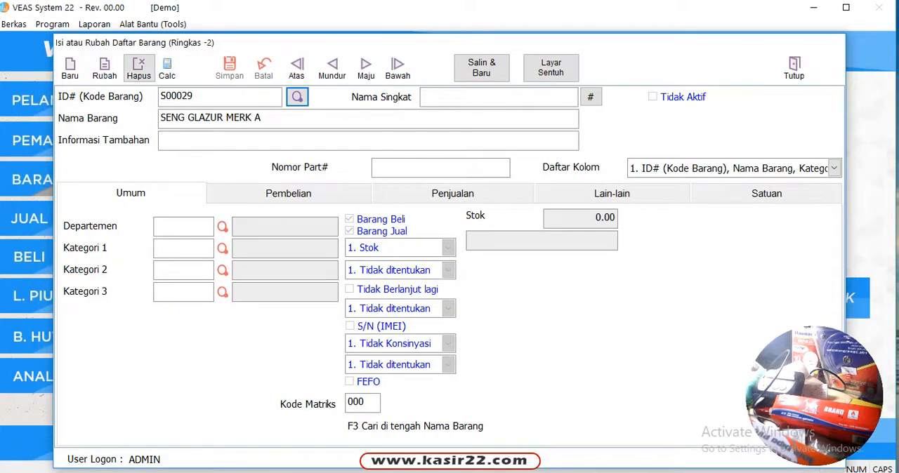
left_click(138, 68)
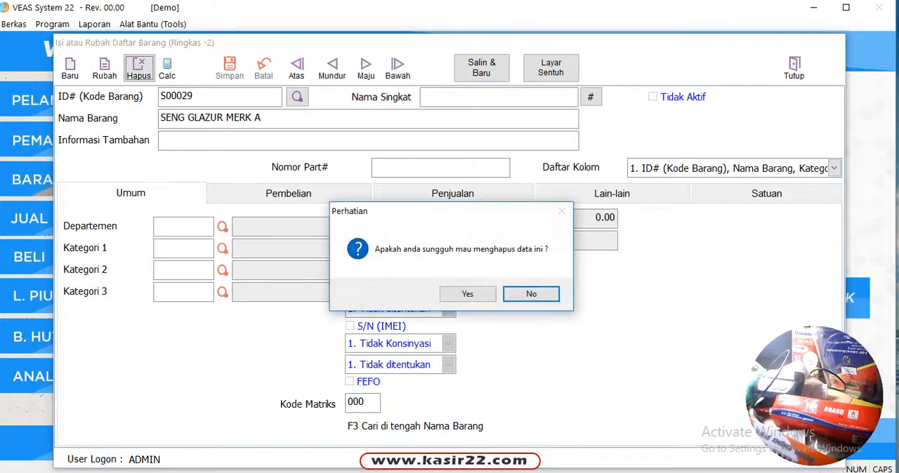
left_click(467, 293)
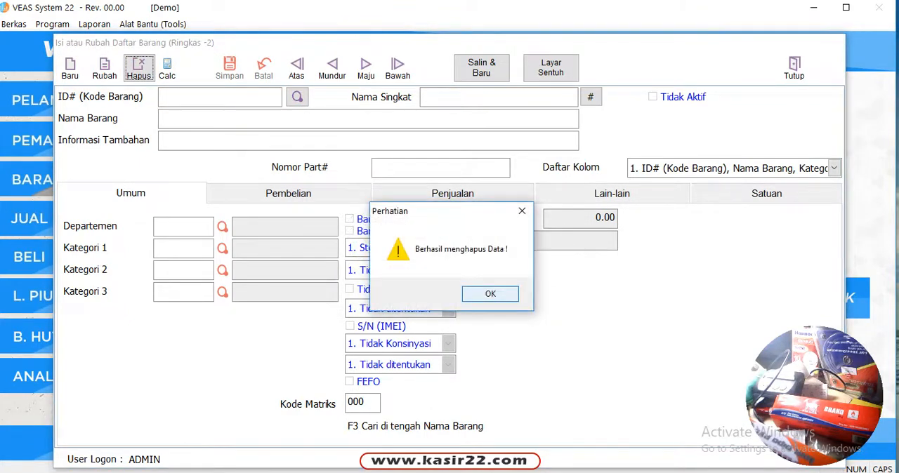
key("Return")
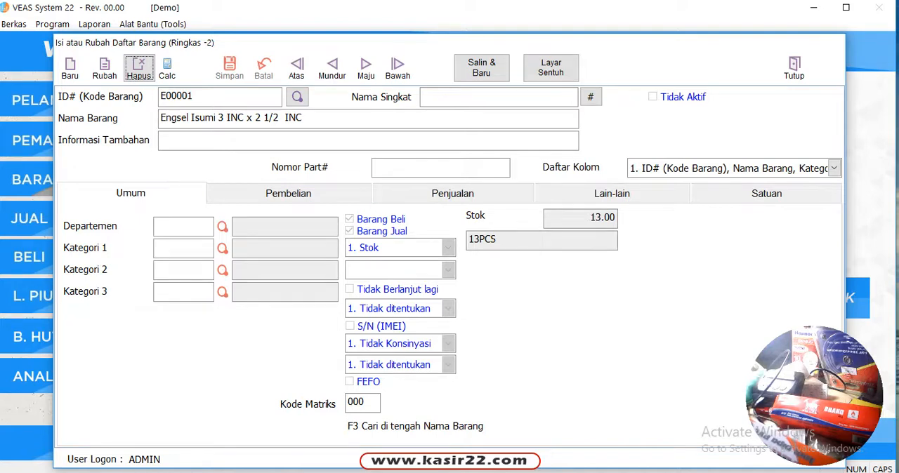
Step: Go back to the DULUX Pentalite item, start renaming it "DULUX Pentalite - Ori", and cancel the edit
left_click(331, 69)
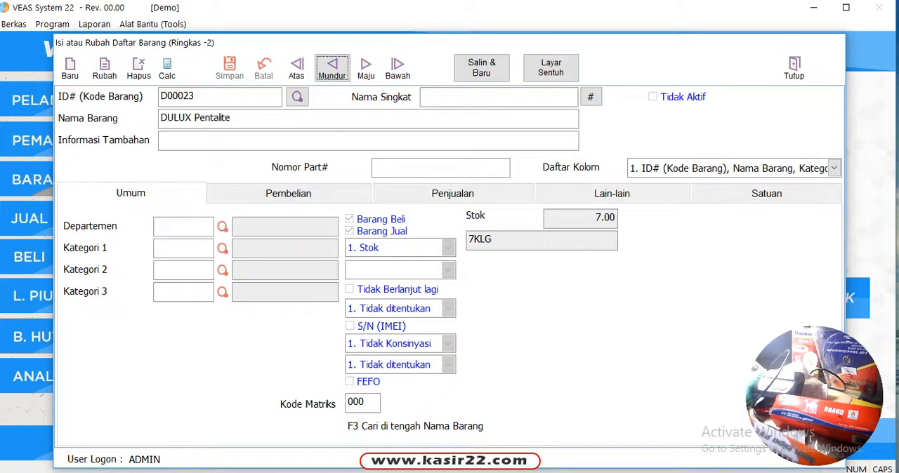
left_click(105, 68)
left_click(251, 118)
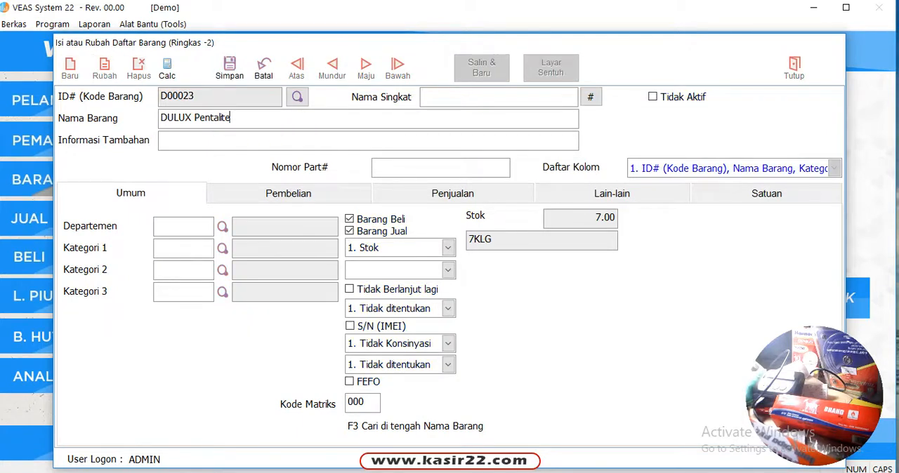
type("- oRI")
key("BackSpace")
key("Caps_Lock")
key("BackSpace")
key("BackSpace")
type("I")
key("BackSpace")
type("Oi")
key("BackSpace")
type("ri")
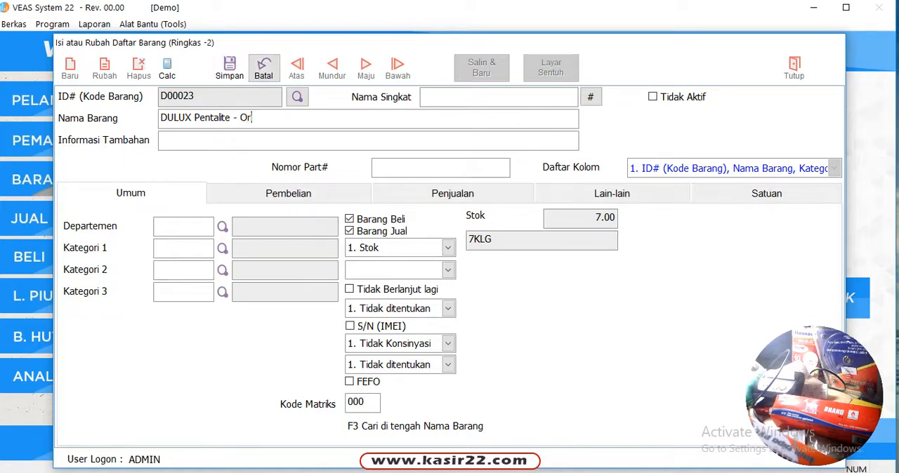
left_click(264, 67)
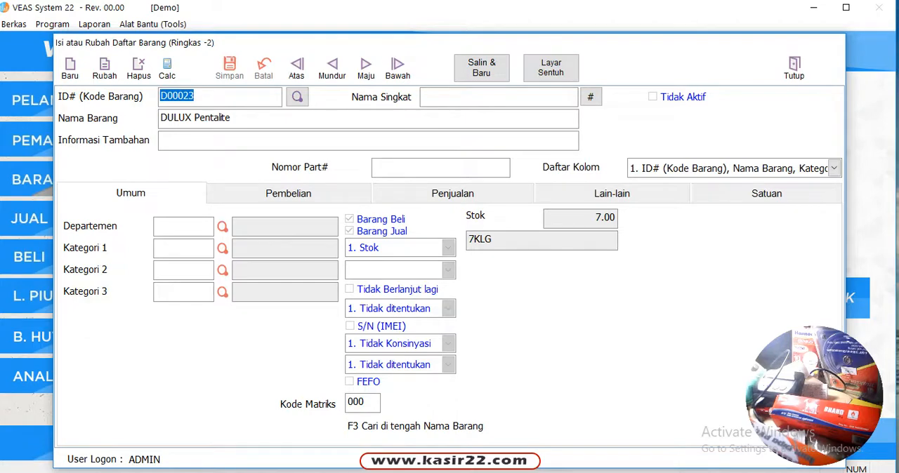
Step: Open the unit and price details of the DULUX Pentalite item
left_click(767, 193)
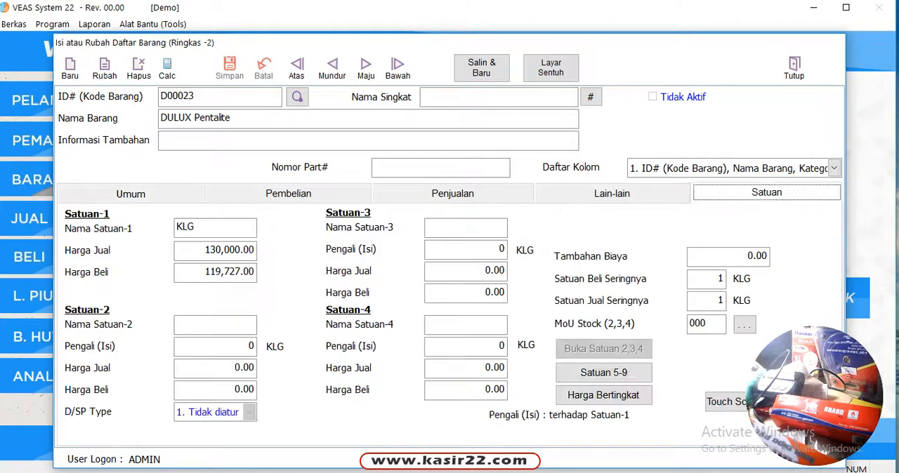